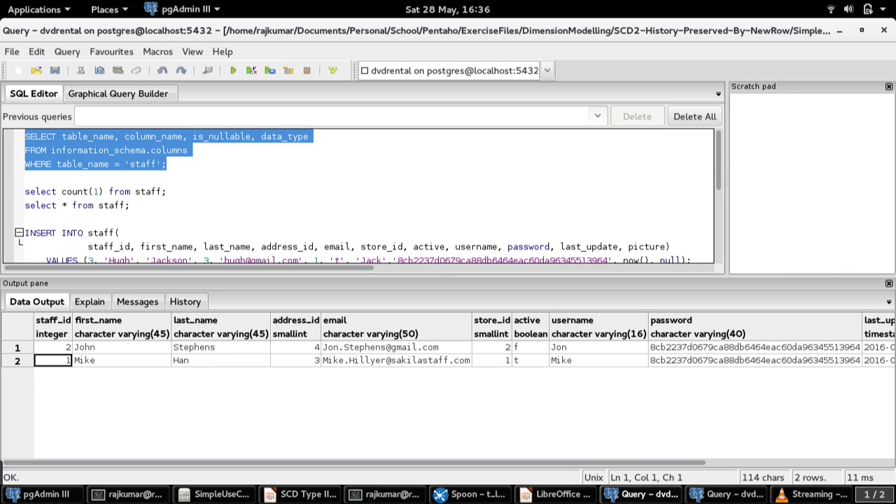
Step: Examine every field of the first row in the staff query results, from staff_id through picture
{"action": "left_click", "coordinate": [121, 359]}
{"action": "left_click", "coordinate": [122, 347]}
{"action": "left_click", "coordinate": [221, 347]}
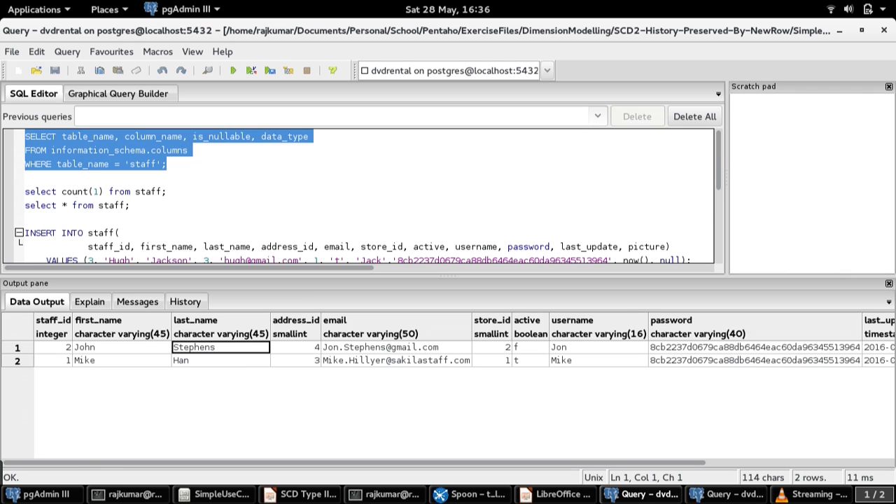
{"action": "key", "text": "Right"}
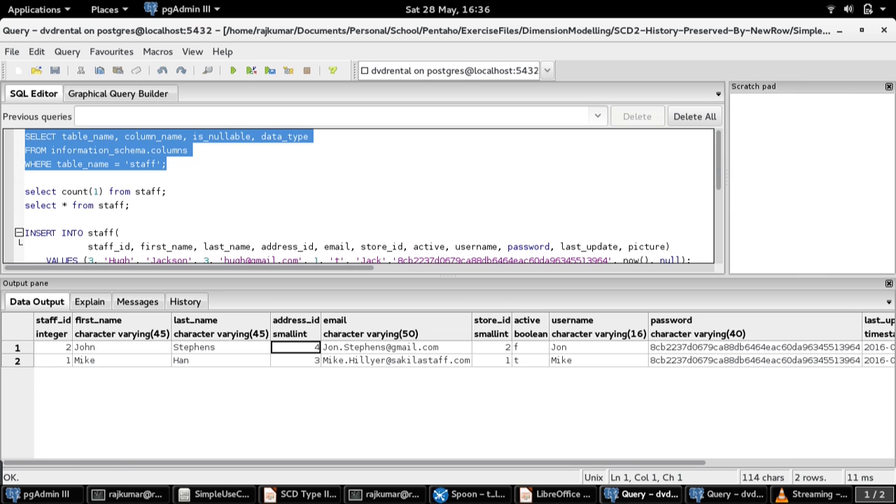
{"action": "key", "text": "Right"}
{"action": "key", "text": "Right"}
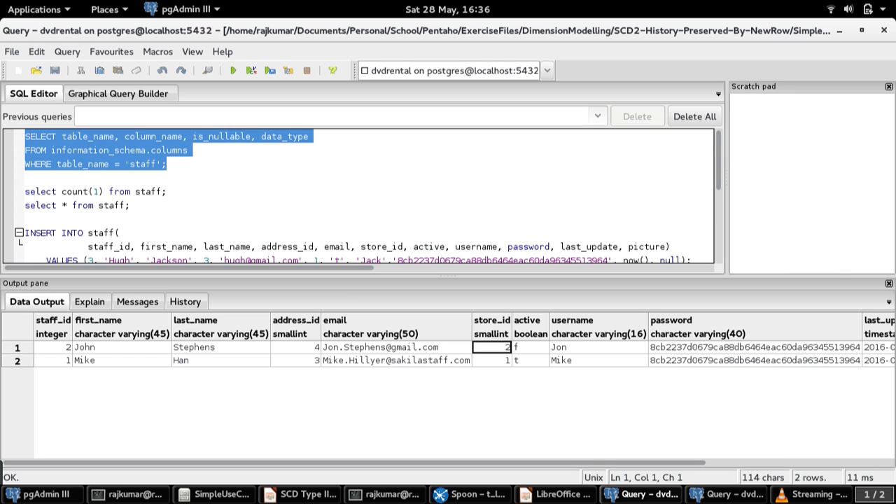
{"action": "key", "text": "Right"}
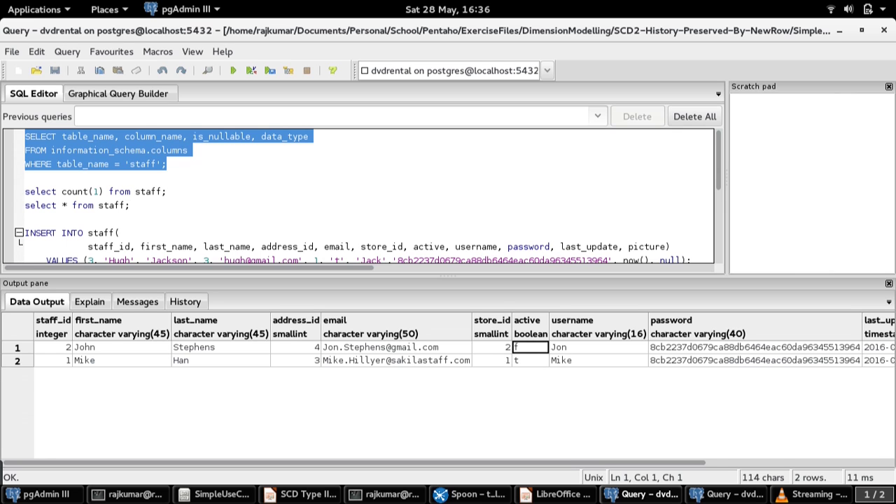
{"action": "key", "text": "Right"}
{"action": "key", "text": "Right"}
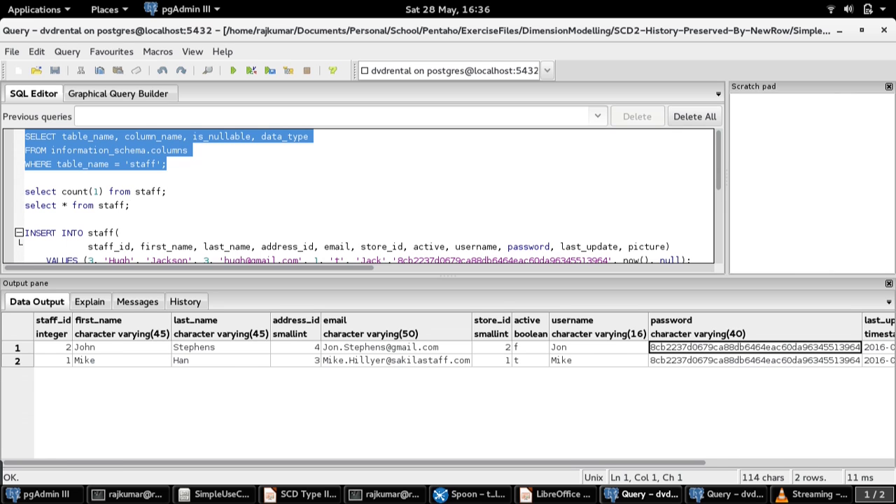
{"action": "key", "text": "Right"}
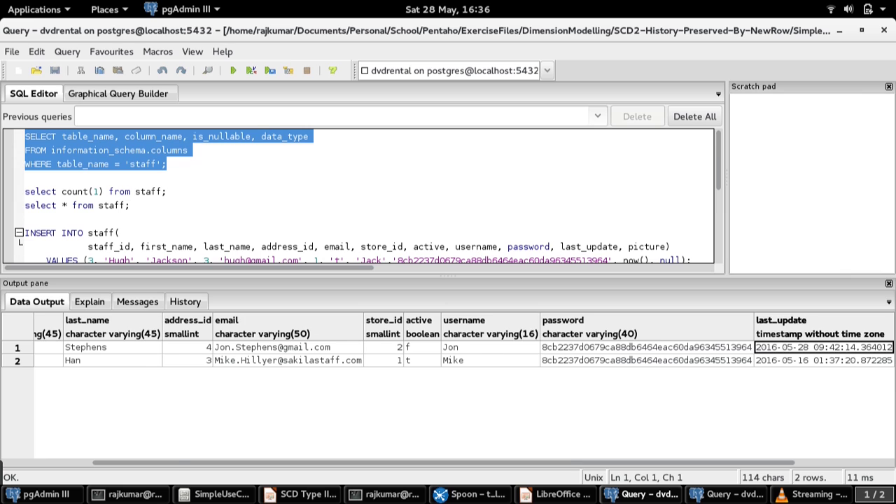
{"action": "key", "text": "Right"}
{"action": "key", "text": "Left"}
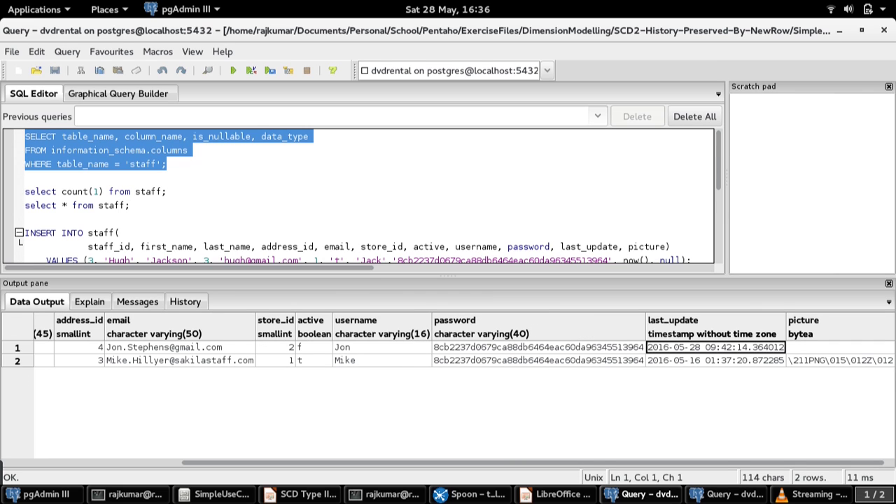
{"action": "key", "text": "Right"}
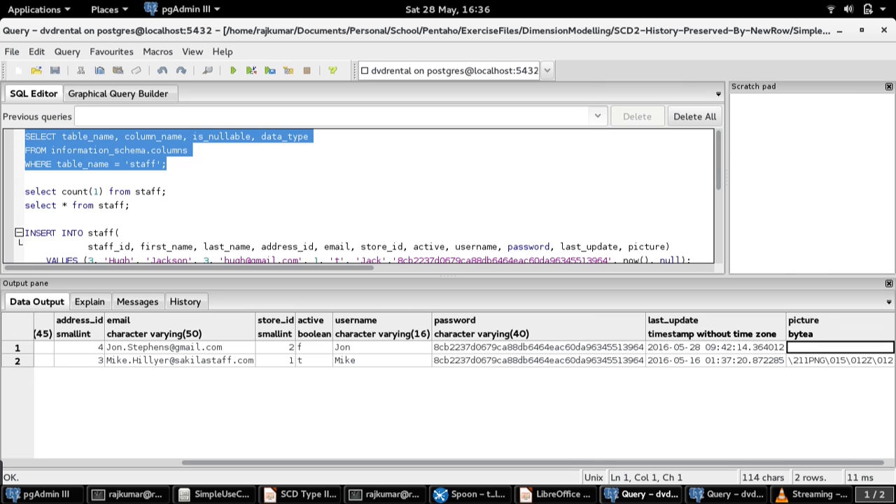
{"action": "key", "text": "Left"}
{"action": "key", "text": "Left"}
{"action": "key", "text": "Left"}
{"action": "key", "text": "Left"}
{"action": "key", "text": "Left"}
{"action": "key", "text": "Left"}
{"action": "key", "text": "Left"}
{"action": "key", "text": "Left"}
{"action": "key", "text": "Left"}
{"action": "key", "text": "Left"}
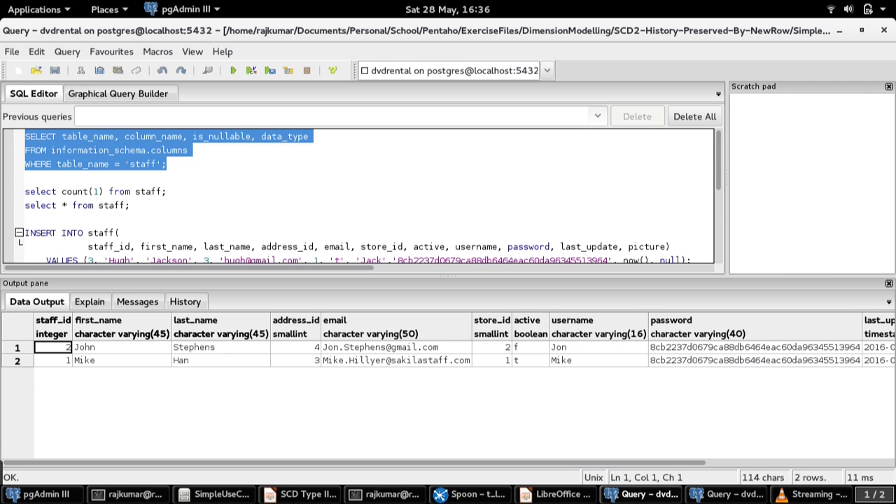
Step: Examine the second staff row's fields as far as username and compare them with the first row
{"action": "key", "text": "Down"}
{"action": "key", "text": "Right"}
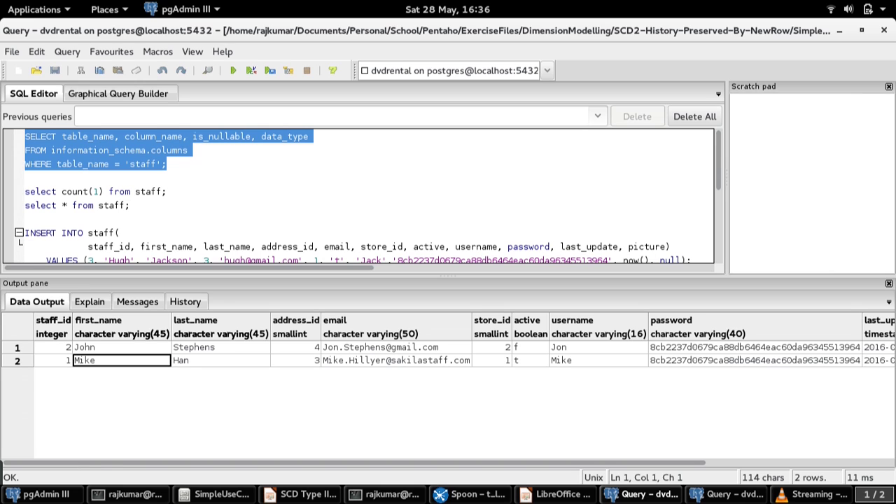
{"action": "key", "text": "Right"}
{"action": "key", "text": "Right"}
{"action": "key", "text": "Right"}
{"action": "key", "text": "Right"}
{"action": "key", "text": "Right"}
{"action": "key", "text": "Right"}
{"action": "key", "text": "Right"}
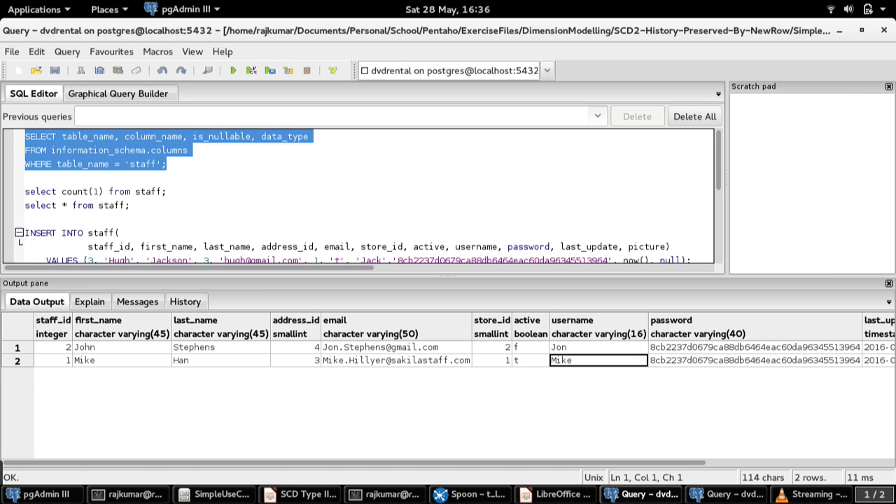
{"action": "key", "text": "Up"}
{"action": "key", "text": "Left"}
{"action": "key", "text": "Left"}
{"action": "key", "text": "Left"}
{"action": "key", "text": "Left"}
{"action": "key", "text": "Left"}
{"action": "key", "text": "Left"}
{"action": "key", "text": "Left"}
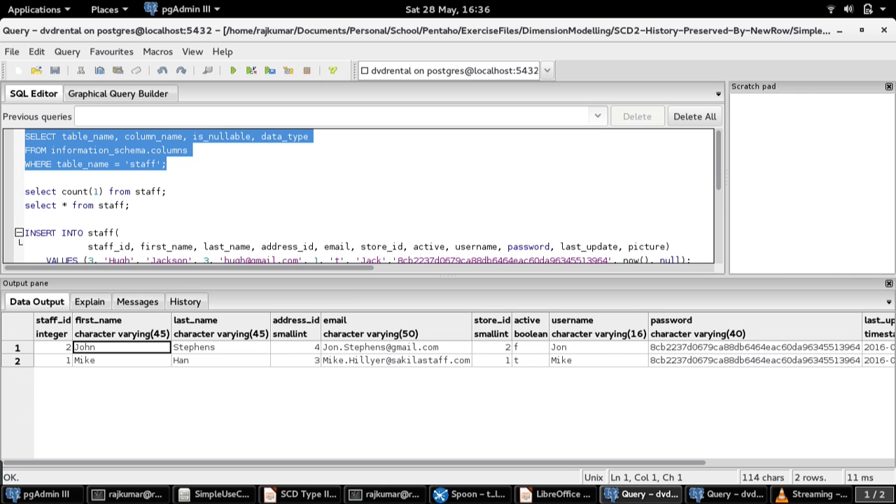
Step: Switch to the dvdrental_dm query window and read through the CREATE TABLE dim_staff statement up to its primary key
{"action": "key", "text": "alt+Tab"}
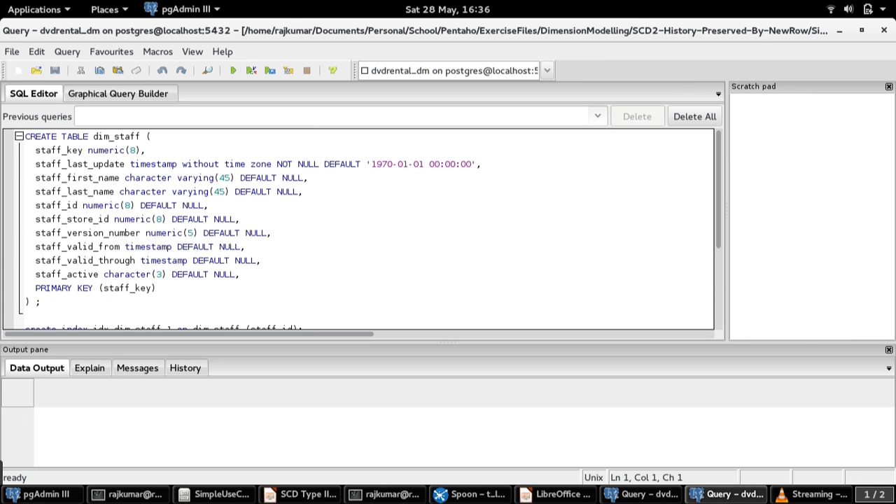
{"action": "left_click", "coordinate": [229, 247]}
{"action": "key", "text": "Down"}
{"action": "key", "text": "Down"}
{"action": "key", "text": "Down"}
{"action": "key", "text": "Down"}
{"action": "key", "text": "Down"}
{"action": "key", "text": "Down"}
{"action": "key", "text": "Down"}
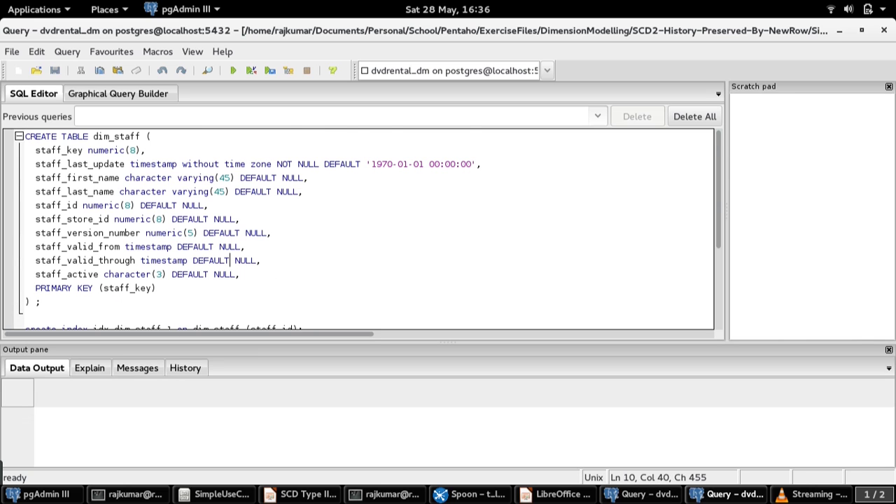
{"action": "key", "text": "Up"}
{"action": "key", "text": "Up"}
{"action": "key", "text": "Up"}
{"action": "key", "text": "Up"}
{"action": "key", "text": "Up"}
{"action": "key", "text": "Up"}
{"action": "key", "text": "Up"}
{"action": "key", "text": "Up"}
{"action": "key", "text": "Up"}
{"action": "key", "text": "Up"}
{"action": "key", "text": "Up"}
{"action": "key", "text": "Up"}
{"action": "key", "text": "Up"}
{"action": "key", "text": "Up"}
{"action": "key", "text": "Up"}
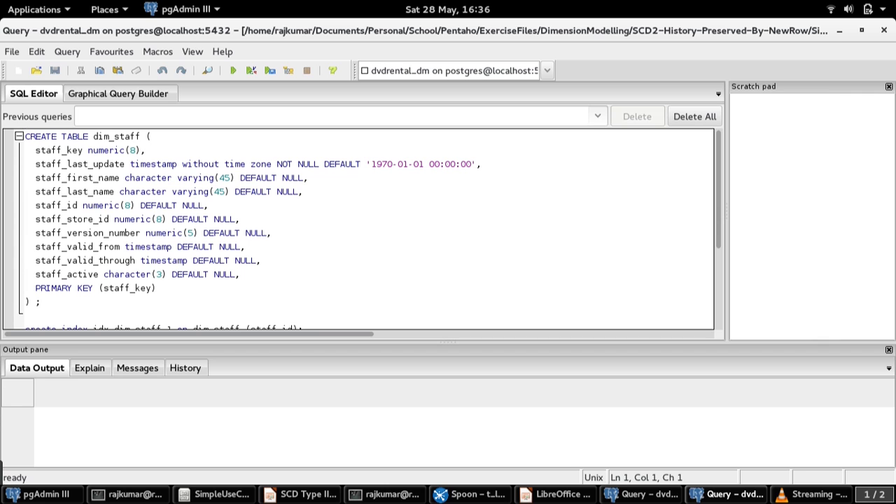
{"action": "left_click_drag", "start_coordinate": [25, 136], "coordinate": [41, 301]}
{"action": "key", "text": "Right"}
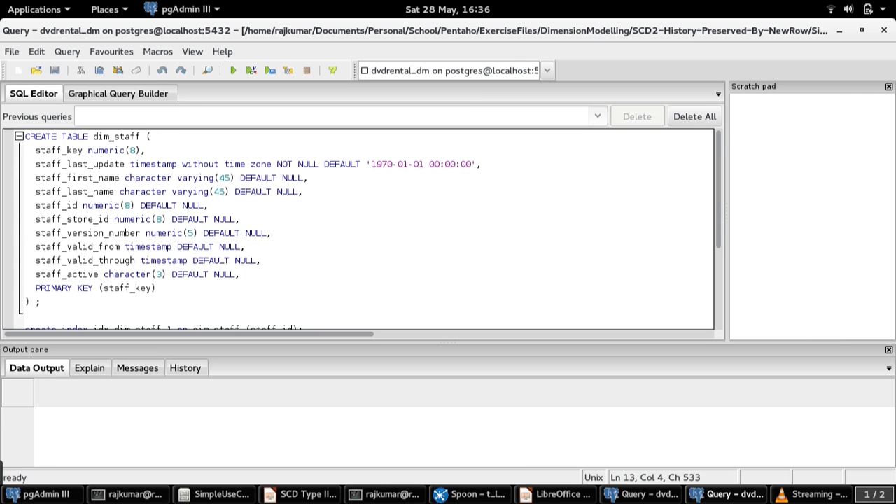
{"action": "key", "text": "Up"}
{"action": "key", "text": "End"}
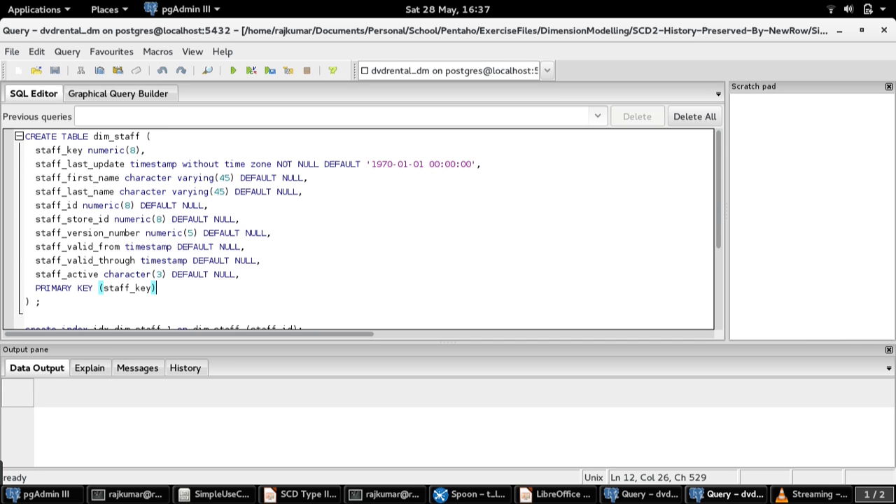
{"action": "key", "text": "ctrl+Home"}
{"action": "key", "text": "Down"}
{"action": "key", "text": "Down"}
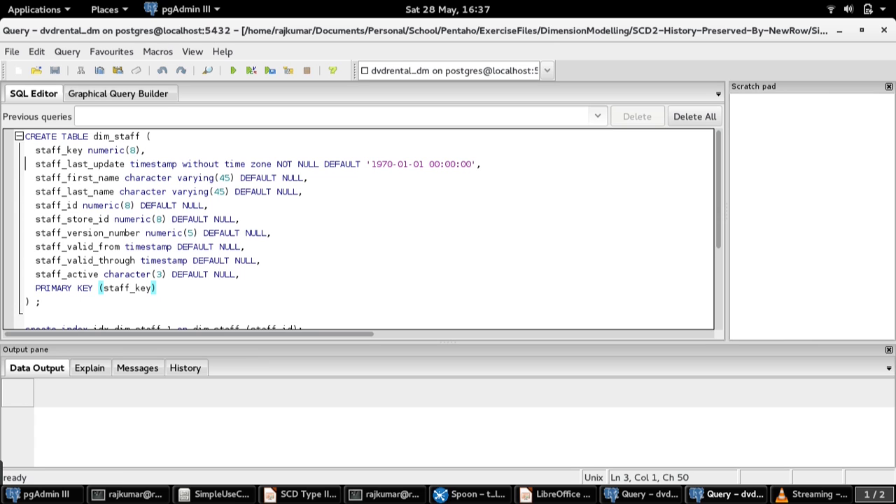
Step: Examine the staff_first_name, staff_last_name, staff_id and staff_store_id column definitions of dim_staff, highlighting each line
{"action": "triple_click", "coordinate": [68, 178]}
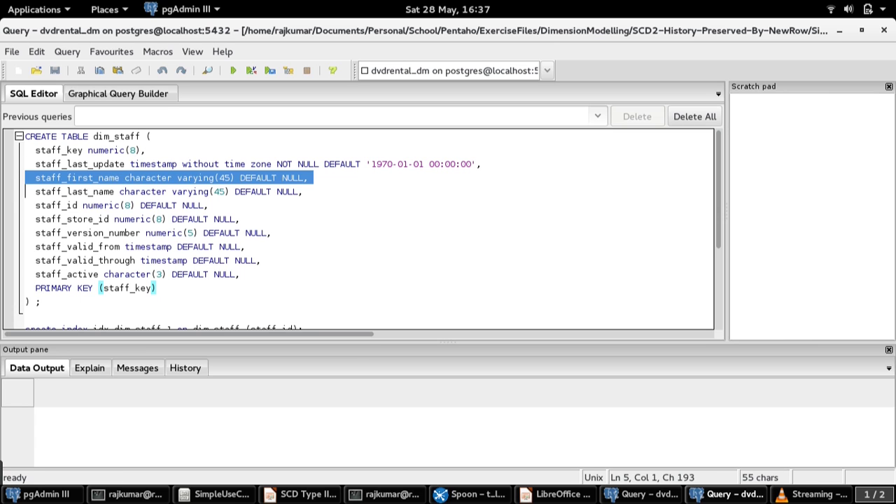
{"action": "left_click", "coordinate": [68, 192]}
{"action": "triple_click", "coordinate": [67, 192]}
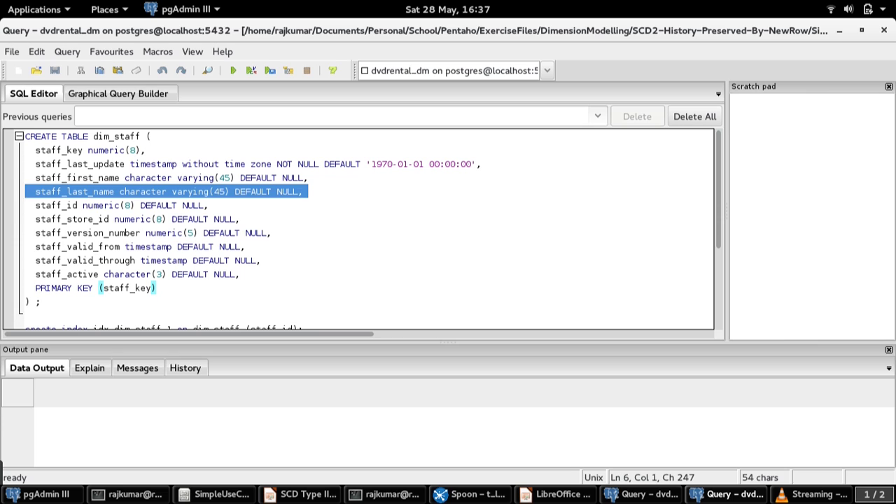
{"action": "left_click", "coordinate": [67, 205]}
{"action": "triple_click", "coordinate": [67, 205]}
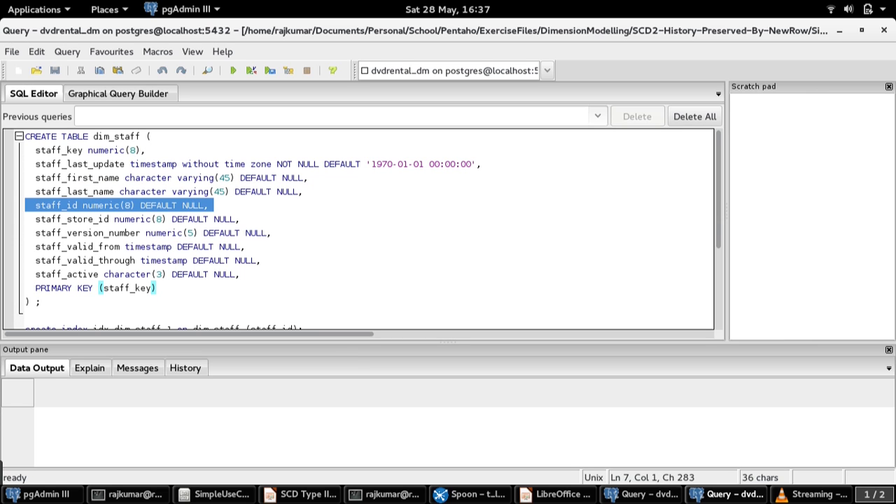
{"action": "double_click", "coordinate": [70, 219]}
{"action": "triple_click", "coordinate": [70, 220]}
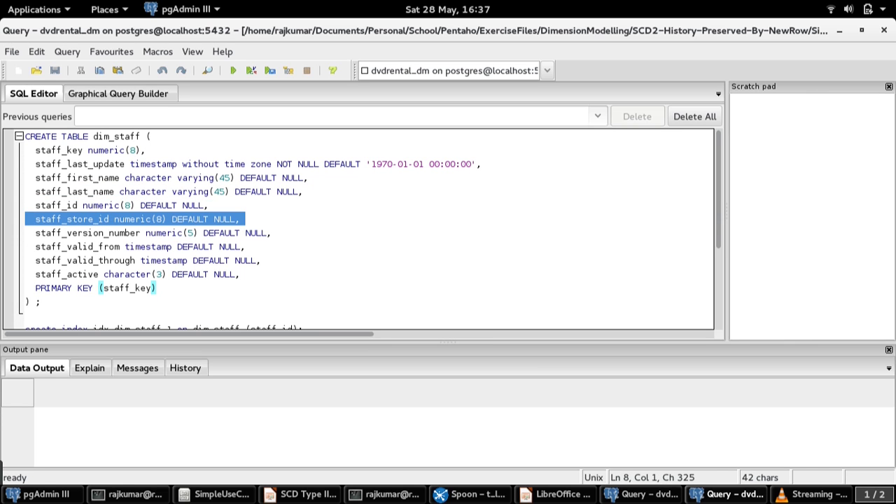
{"action": "left_click", "coordinate": [26, 315]}
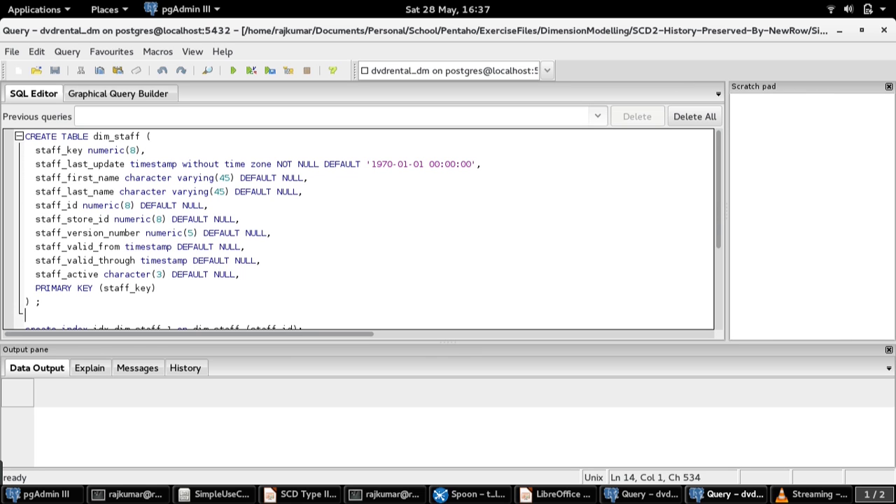
Step: Highlight and examine the versioning columns staff_version_number, staff_valid_from and staff_valid_through in the dim_staff definition
{"action": "triple_click", "coordinate": [87, 232]}
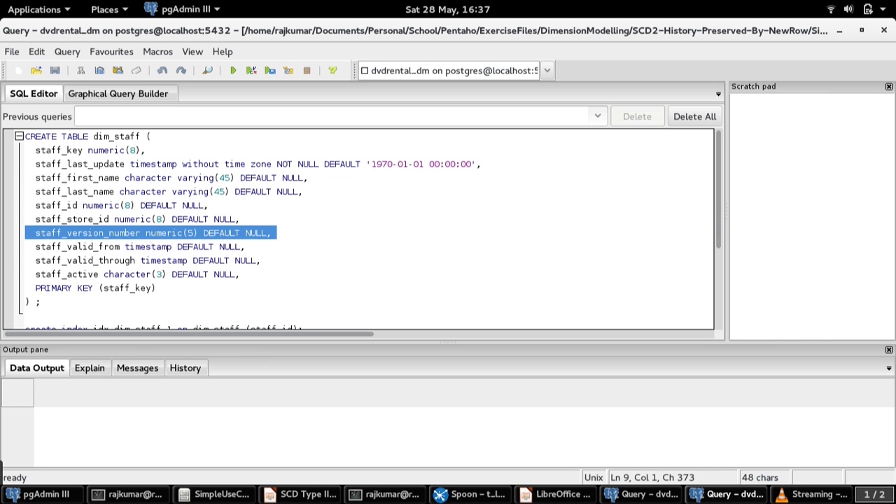
{"action": "triple_click", "coordinate": [96, 246]}
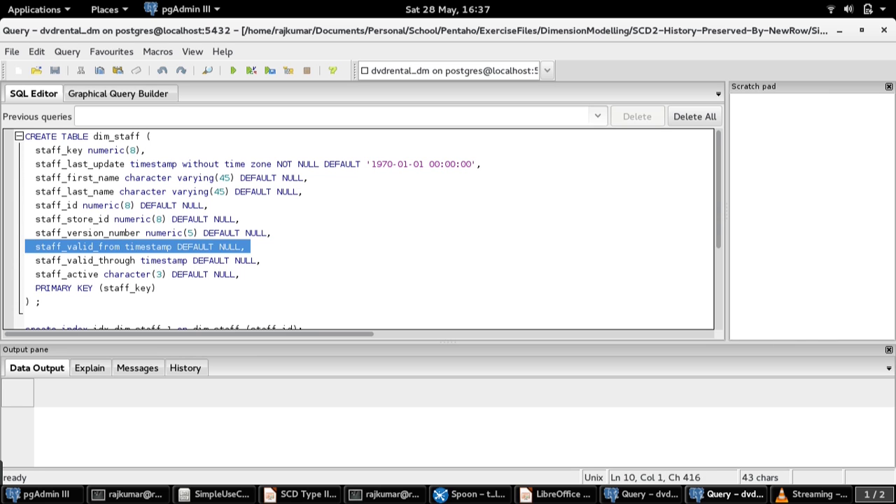
{"action": "triple_click", "coordinate": [96, 260]}
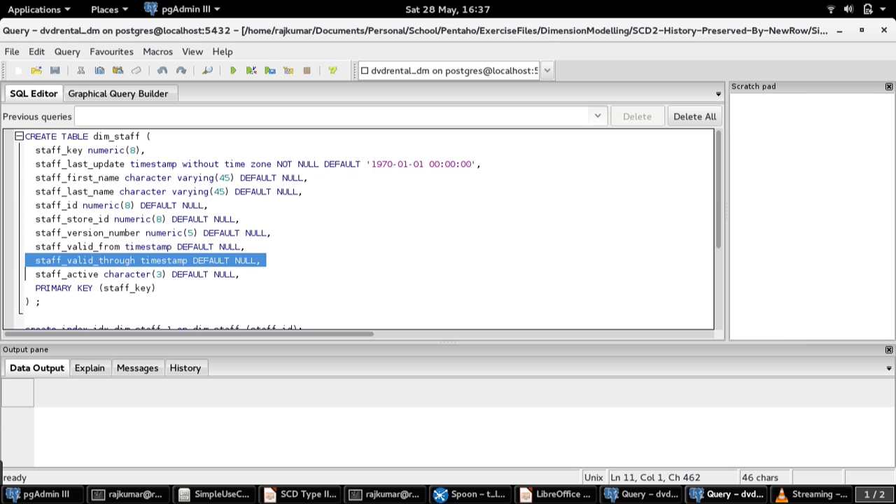
{"action": "left_click", "coordinate": [157, 287]}
{"action": "triple_click", "coordinate": [87, 232]}
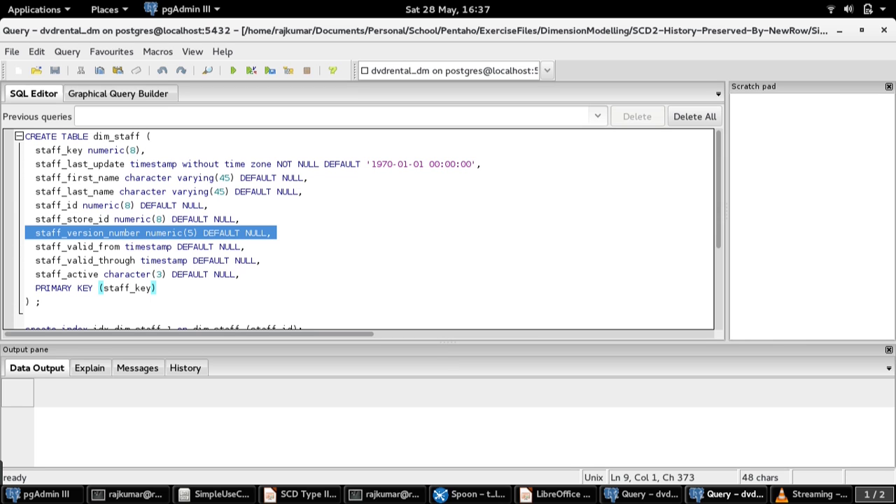
{"action": "triple_click", "coordinate": [135, 246]}
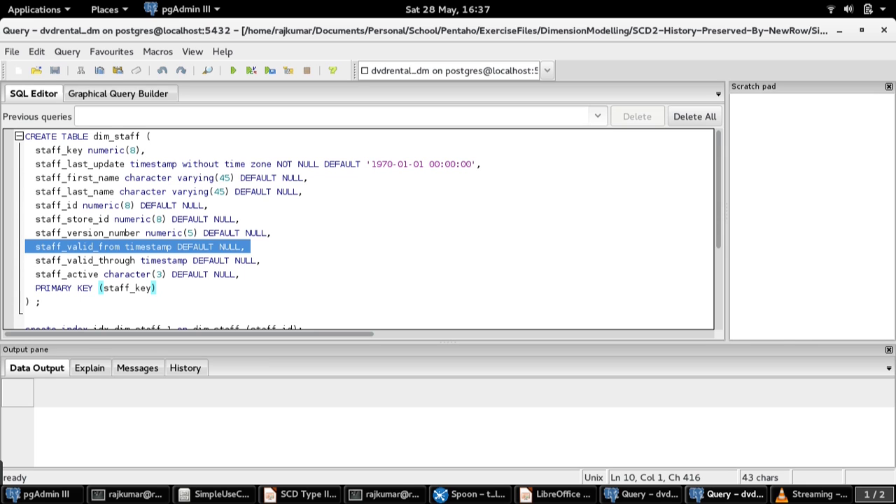
Step: Run only the "truncate table dim_staff;" statement to empty the dimension table
{"action": "key", "text": "Down"}
{"action": "key", "text": "Down"}
{"action": "key", "text": "Down"}
{"action": "key", "text": "Down"}
{"action": "key", "text": "Down"}
{"action": "key", "text": "Down"}
{"action": "key", "text": "Down"}
{"action": "key", "text": "Down"}
{"action": "key", "text": "Down"}
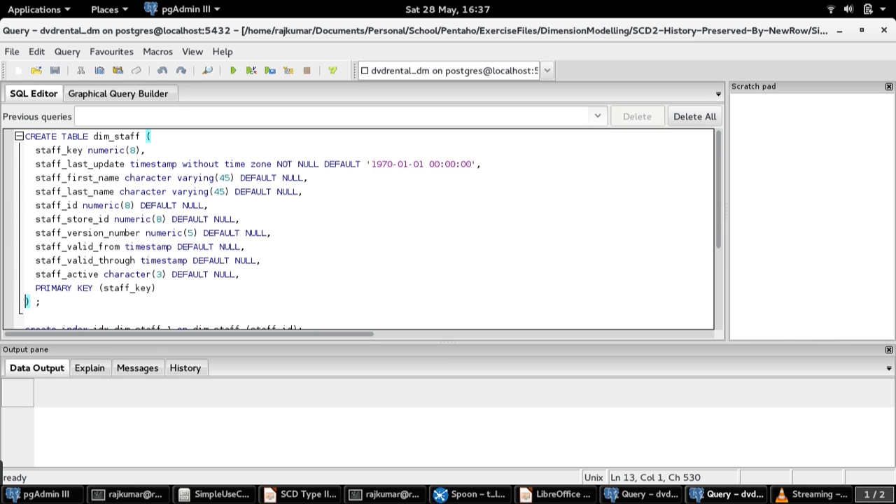
{"action": "key", "text": "shift+End"}
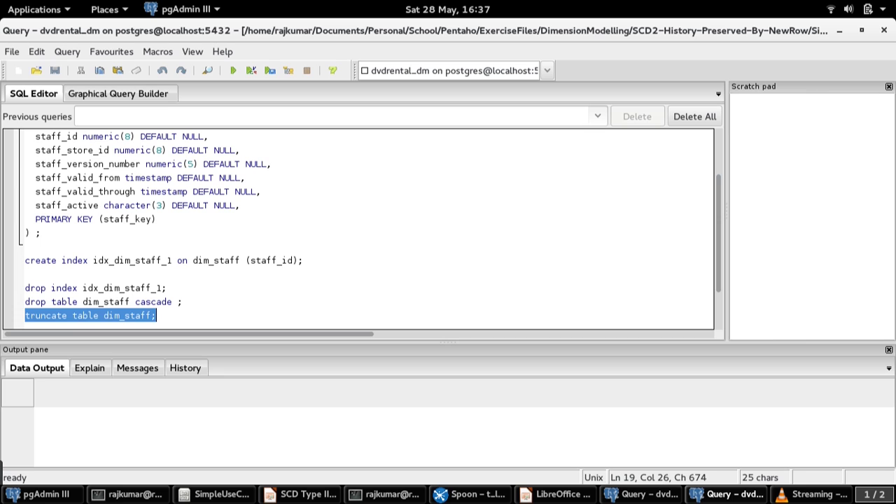
{"action": "key", "text": "F5"}
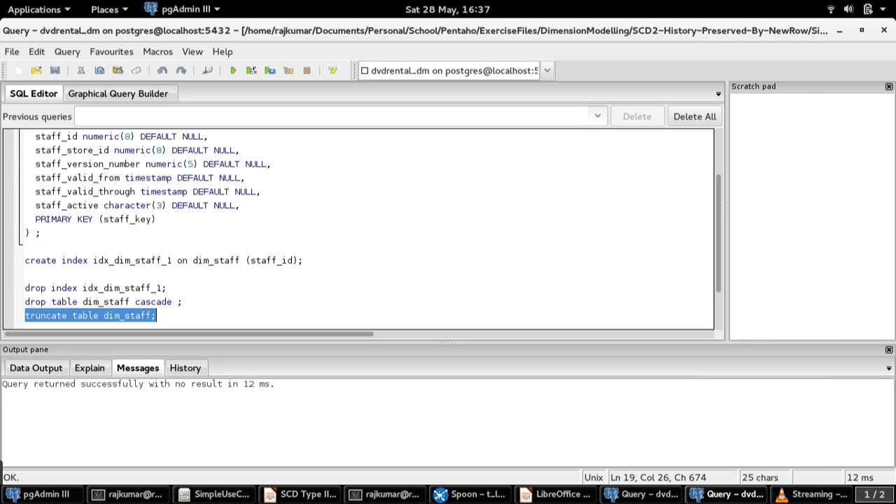
{"action": "key", "text": "End"}
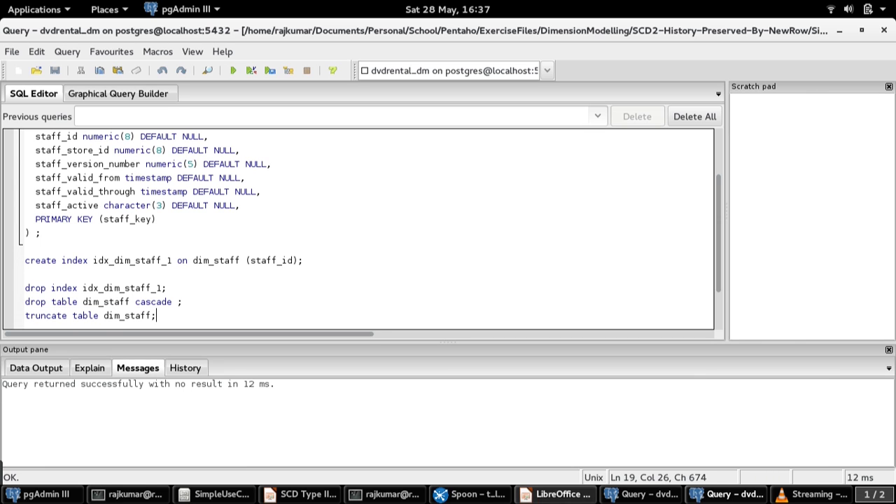
Step: Switch to Spoon and review the SQL of the max_dim_staff_last_update table input in t_load_staff_dimension
{"action": "left_click", "coordinate": [469, 495]}
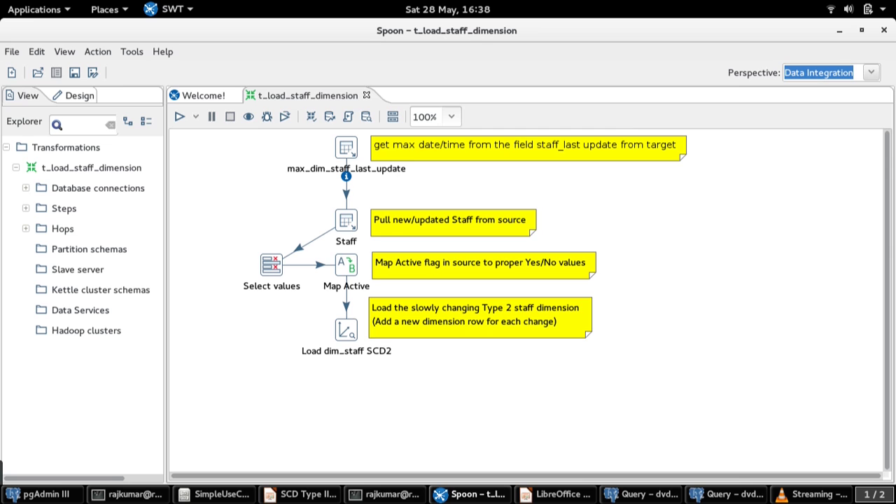
{"action": "mouse_move", "coordinate": [320, 190]}
{"action": "left_click", "coordinate": [320, 192]}
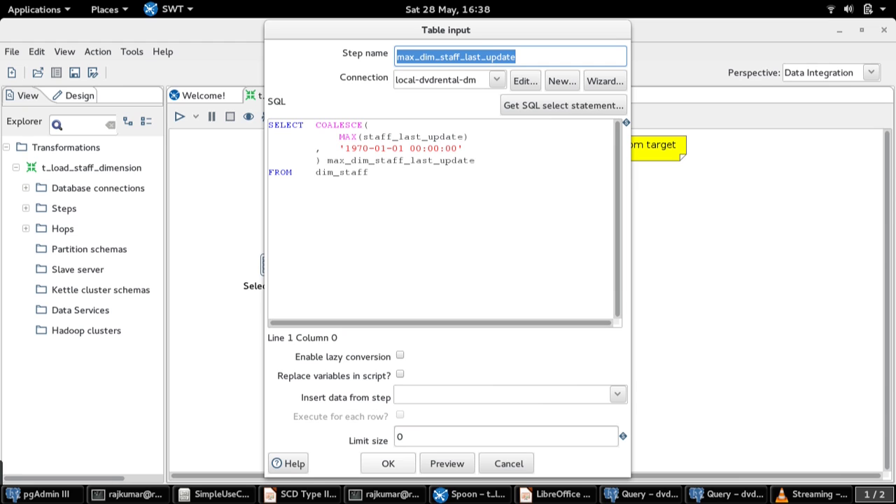
{"action": "left_click", "coordinate": [388, 463]}
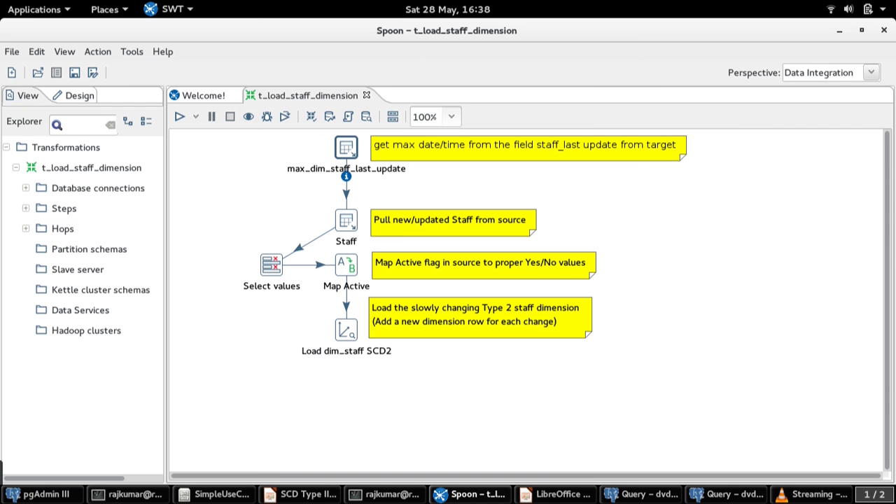
Step: Review the Staff table input, highlighting its "WHERE last_update > ?" clause and the step that supplies its data
{"action": "double_click", "coordinate": [346, 220]}
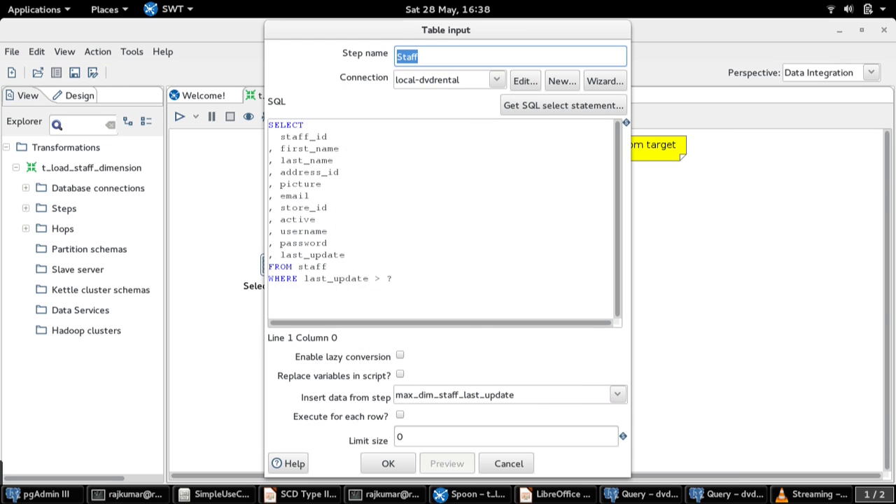
{"action": "left_click", "coordinate": [392, 279]}
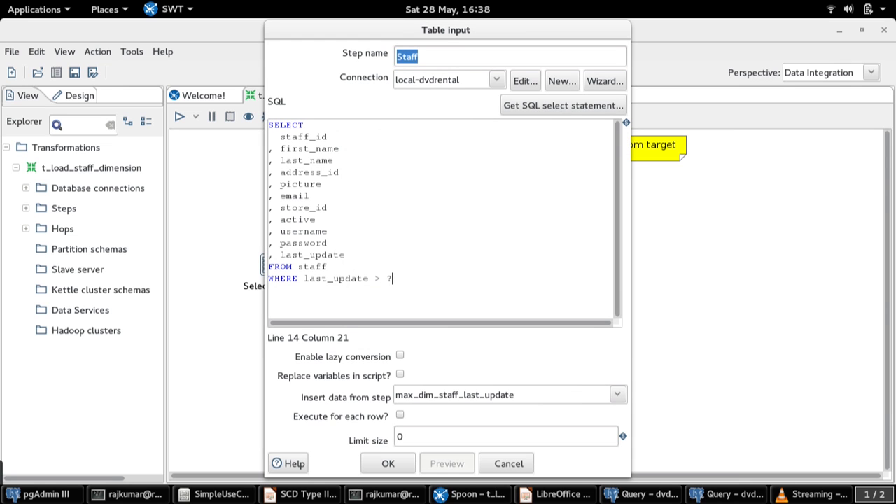
{"action": "triple_click", "coordinate": [350, 278]}
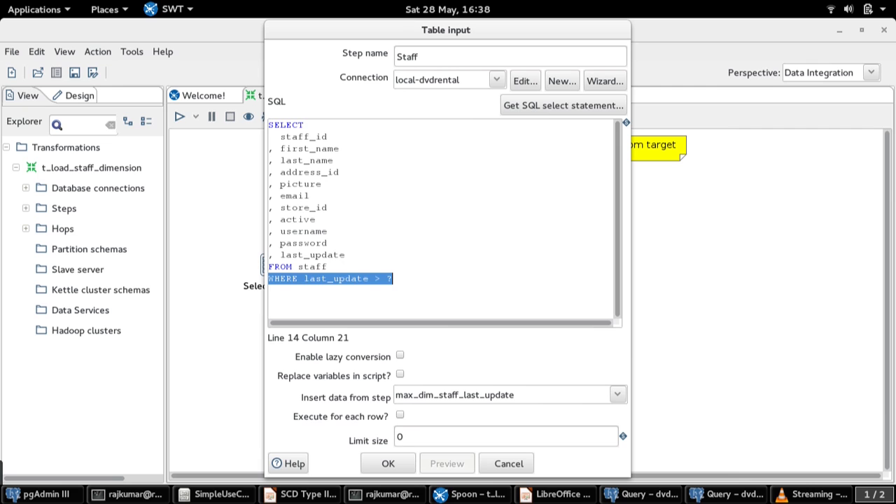
{"action": "left_click", "coordinate": [393, 279]}
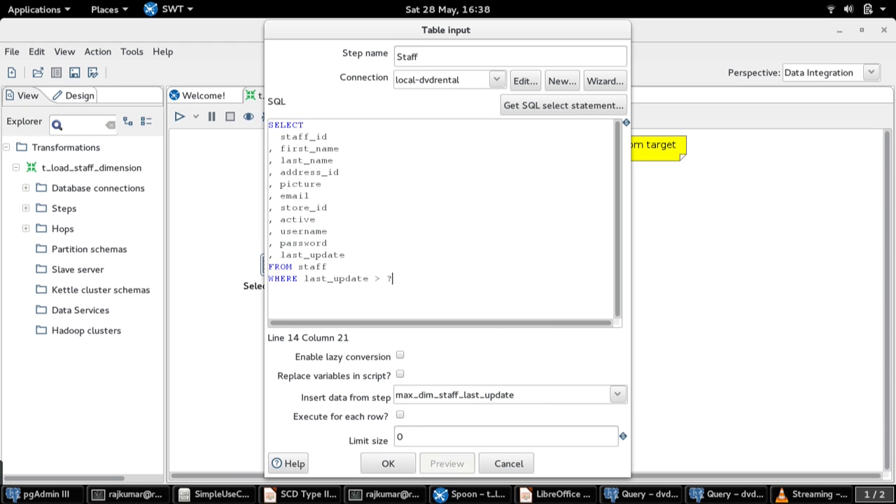
{"action": "left_click_drag", "start_coordinate": [515, 395], "coordinate": [395, 395]}
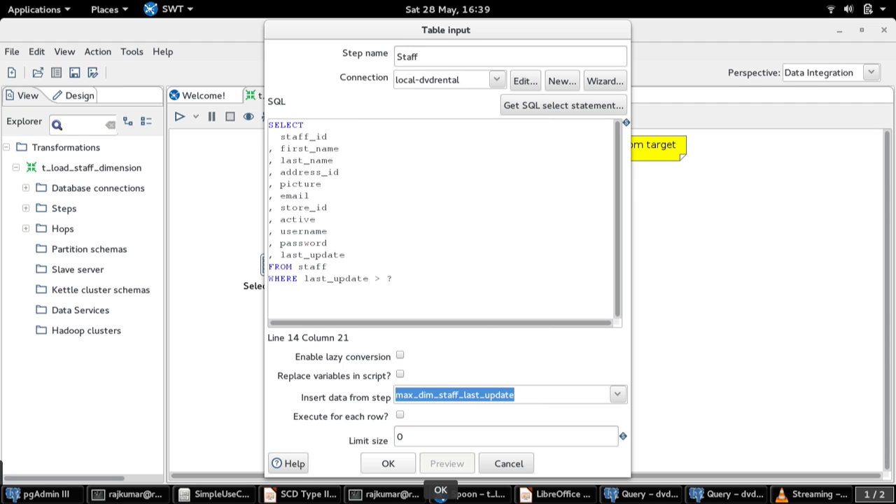
{"action": "left_click", "coordinate": [388, 463]}
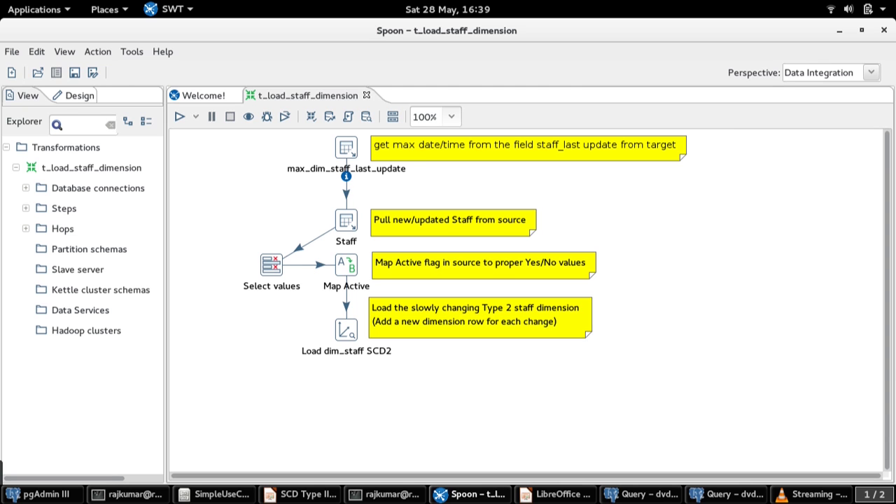
Step: Review the type of the active field in the Select values metadata, and compare it with the staff_active column definition in pgAdmin
{"action": "double_click", "coordinate": [272, 265]}
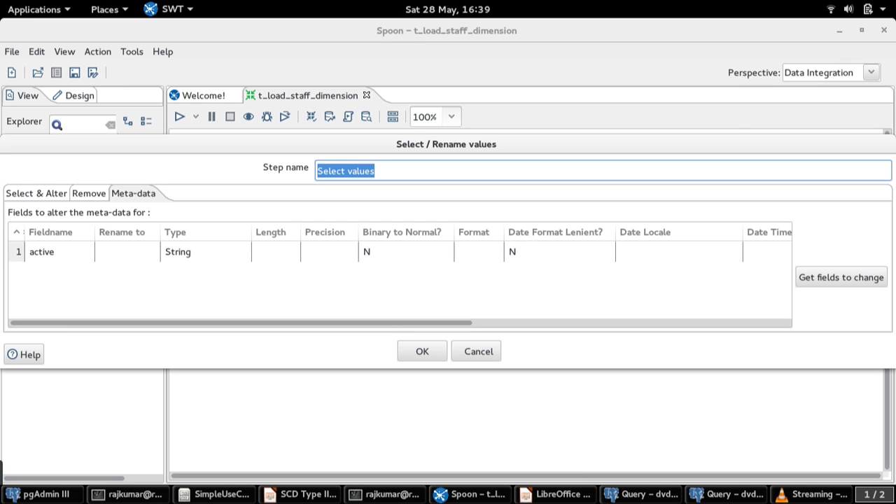
{"action": "left_click", "coordinate": [198, 251]}
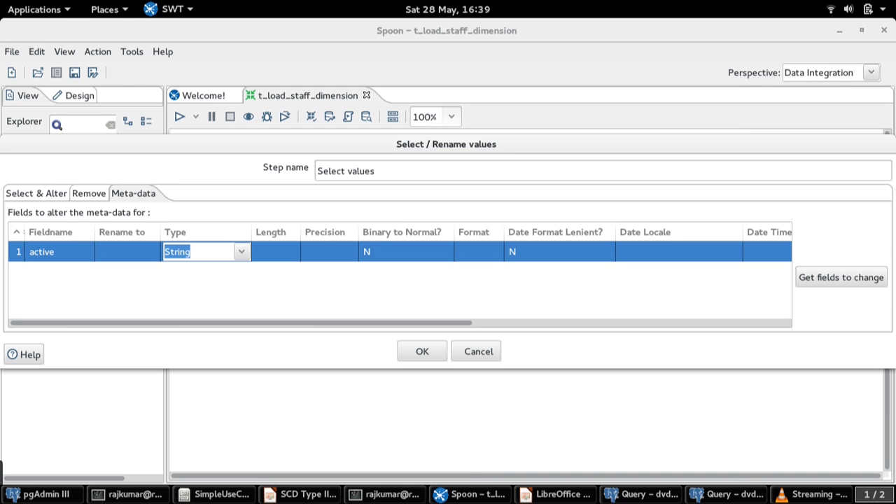
{"action": "left_click", "coordinate": [726, 494]}
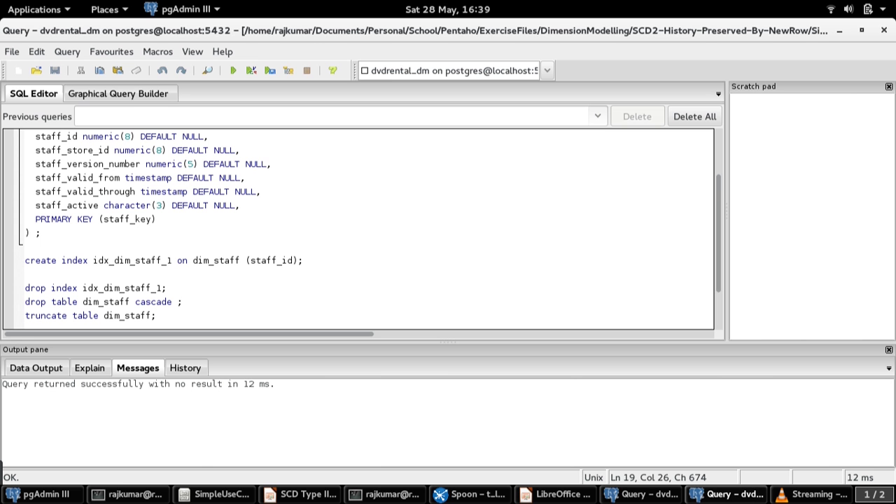
{"action": "left_click", "coordinate": [115, 205]}
{"action": "triple_click", "coordinate": [83, 205]}
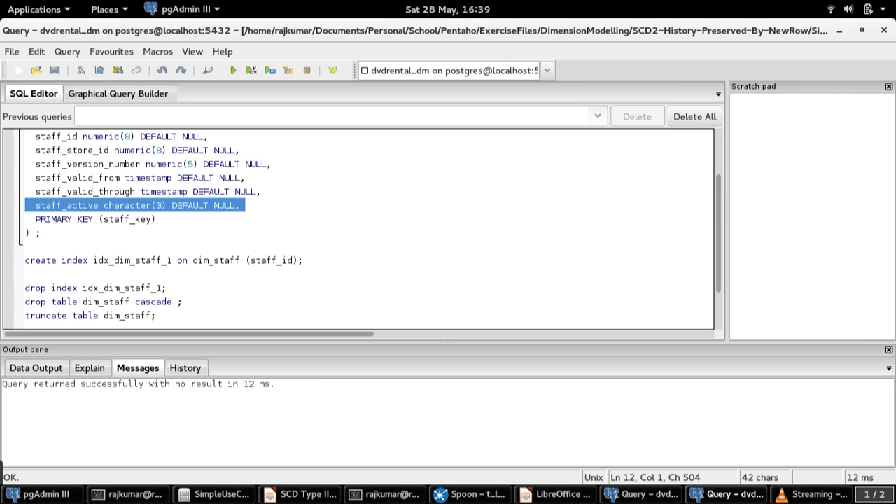
Step: Switch back to Spoon, close the Select values settings and review the source-to-target value mapping of Map Active
{"action": "left_click", "coordinate": [470, 494]}
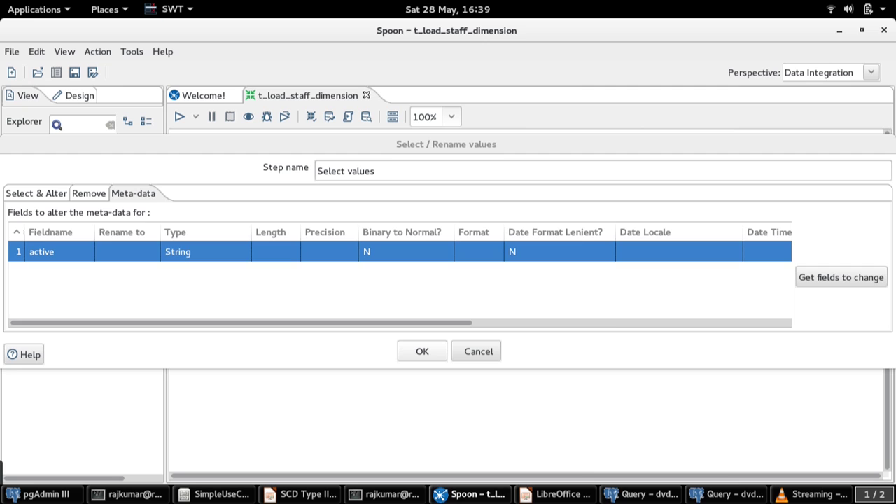
{"action": "left_click", "coordinate": [422, 351]}
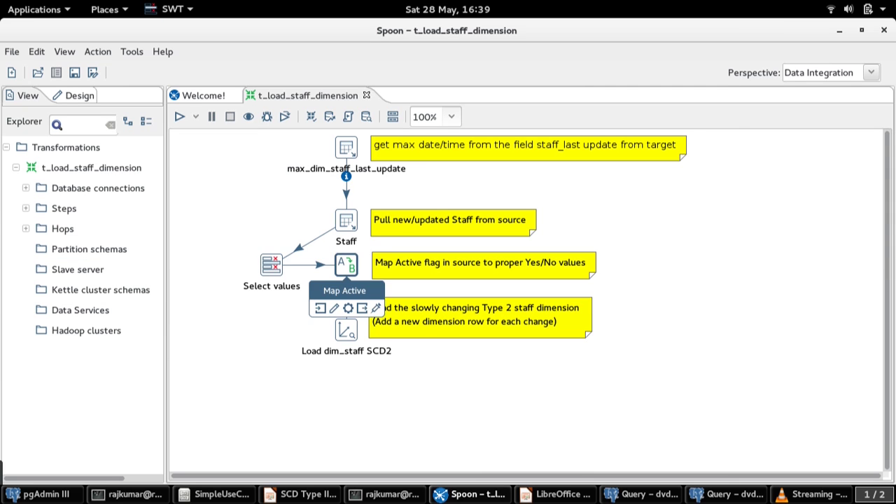
{"action": "double_click", "coordinate": [345, 264]}
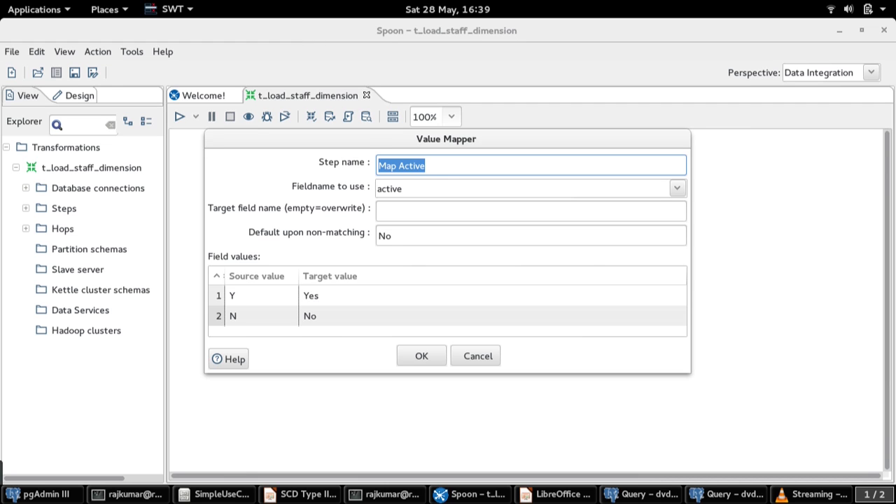
{"action": "left_click", "coordinate": [421, 356]}
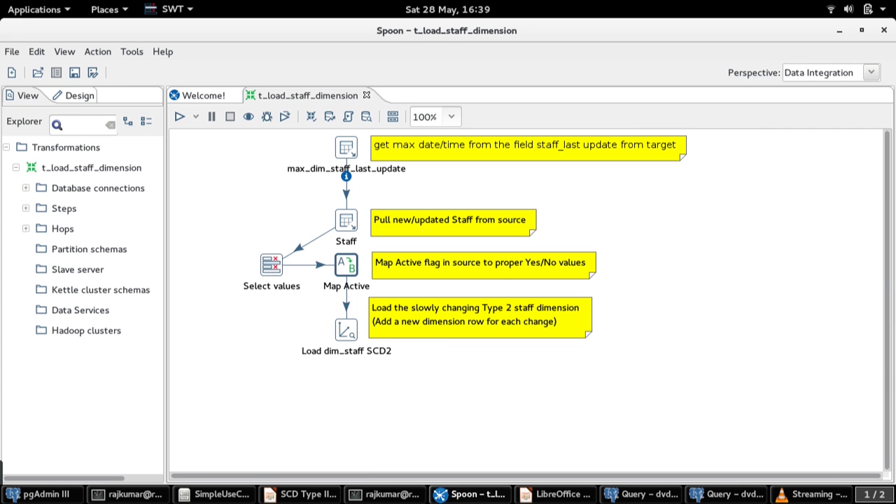
Step: Open the Load dim_staff SCD2 settings and examine the technical key field, connection, target schema, target table and commit size
{"action": "left_click", "coordinate": [346, 329]}
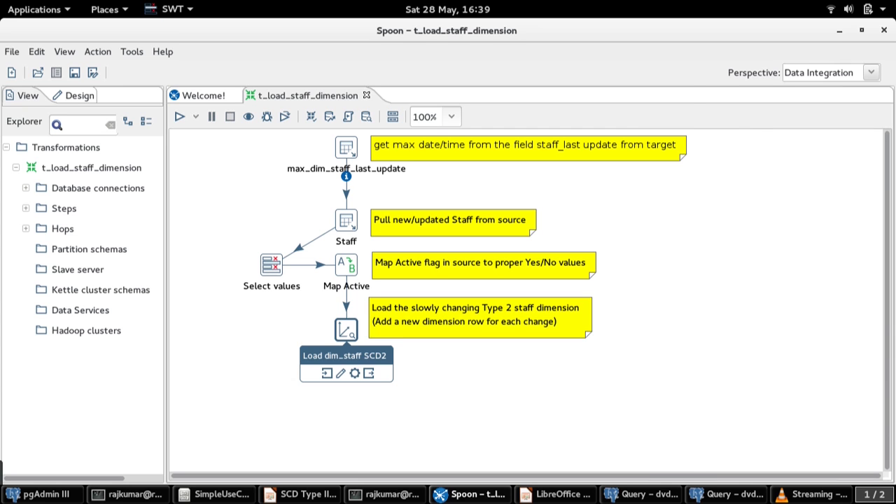
{"action": "double_click", "coordinate": [346, 329]}
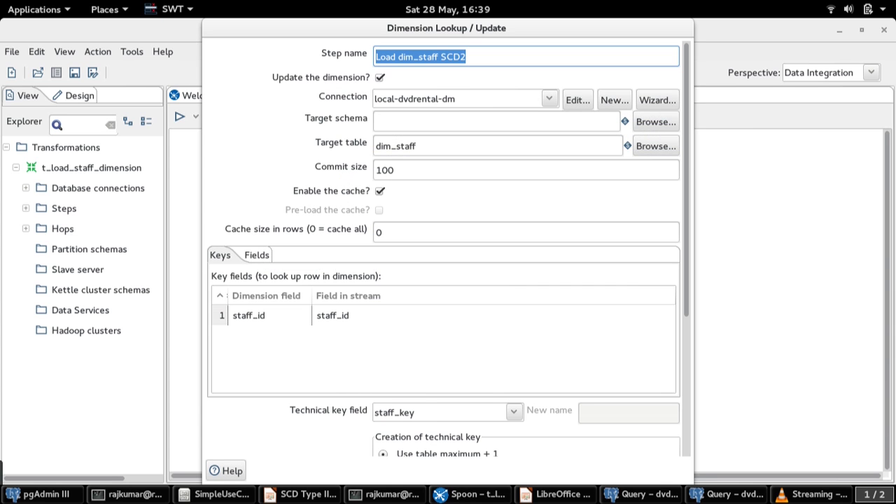
{"action": "left_click", "coordinate": [466, 57]}
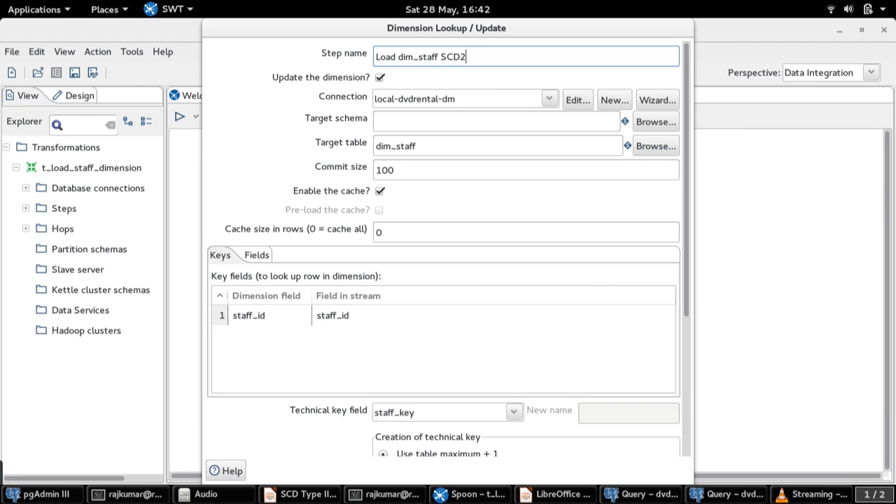
{"action": "triple_click", "coordinate": [410, 412]}
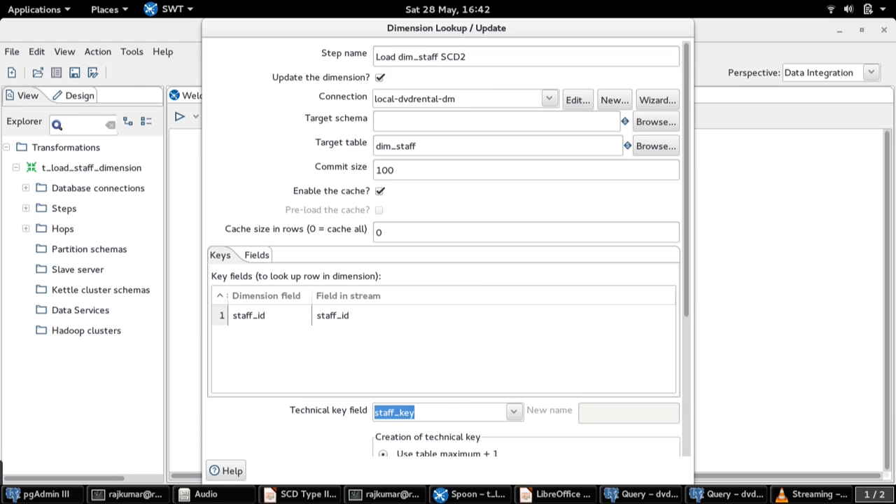
{"action": "triple_click", "coordinate": [406, 145]}
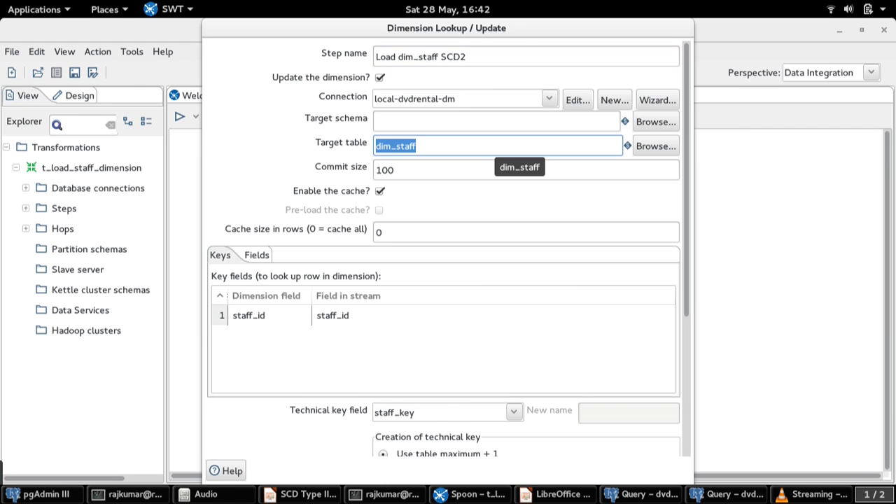
{"action": "left_click", "coordinate": [416, 145]}
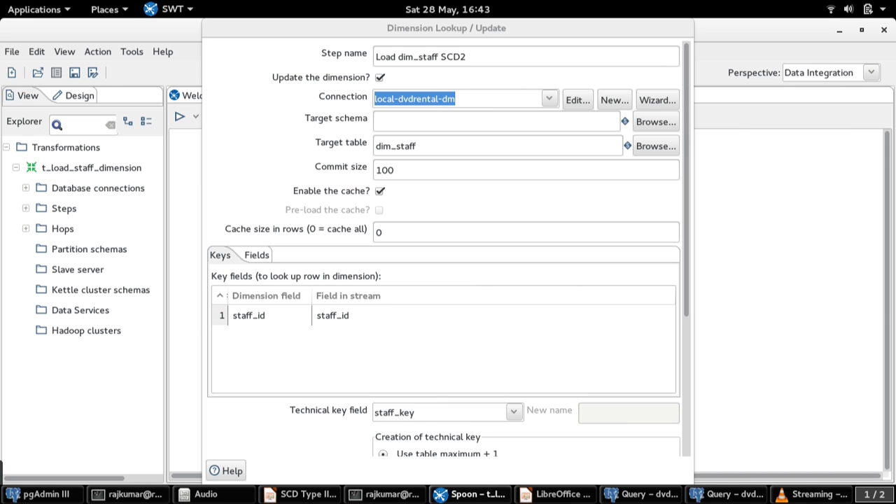
{"action": "left_click", "coordinate": [377, 121]}
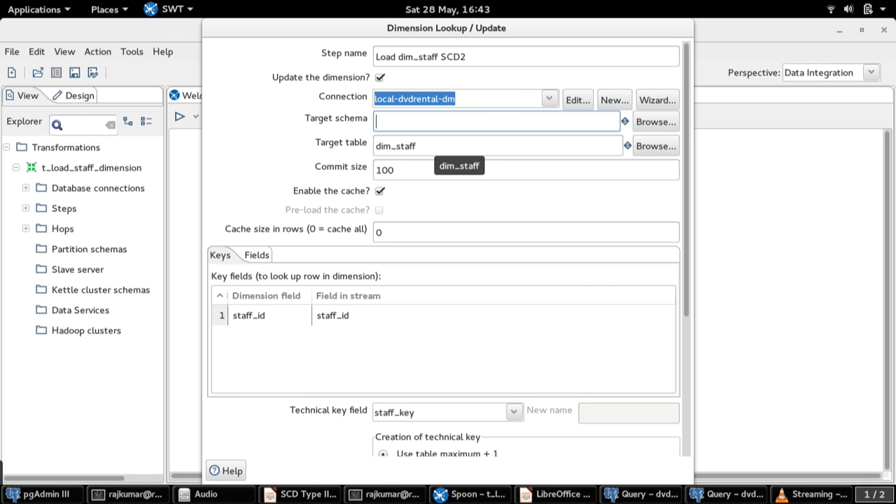
{"action": "left_click", "coordinate": [426, 146]}
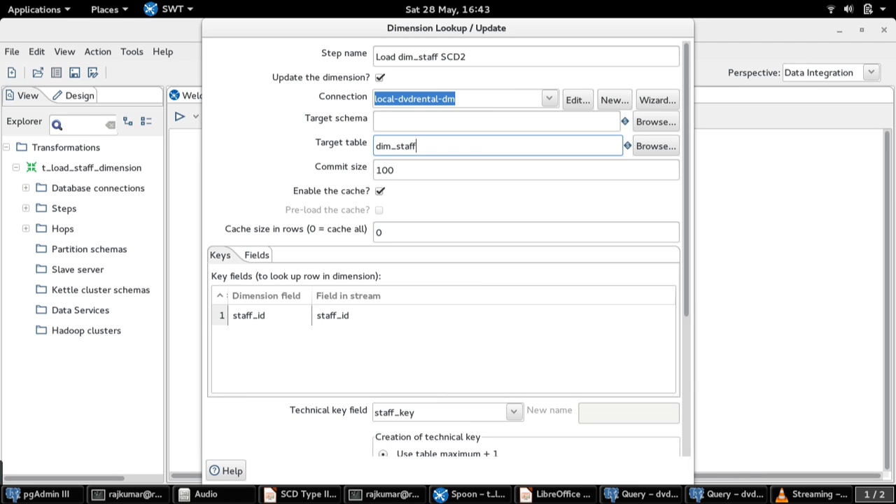
{"action": "key", "text": "Tab"}
{"action": "key", "text": "Right"}
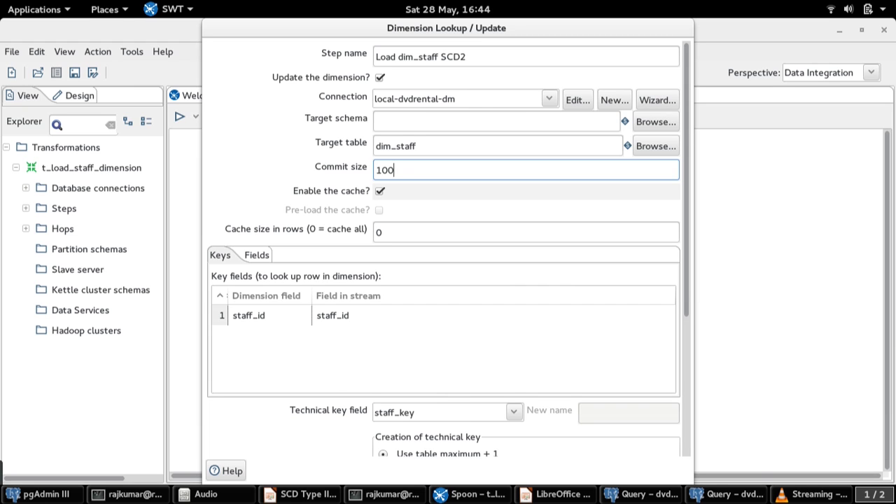
Step: Point out the cache size in rows, and switch dimension caching off and on again to demonstrate the option
{"action": "double_click", "coordinate": [381, 231]}
{"action": "left_click", "coordinate": [382, 231]}
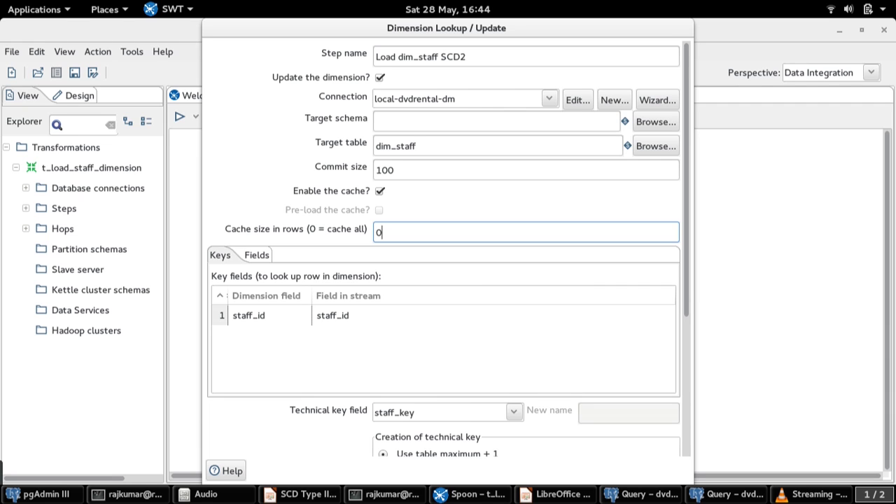
{"action": "left_click", "coordinate": [379, 190]}
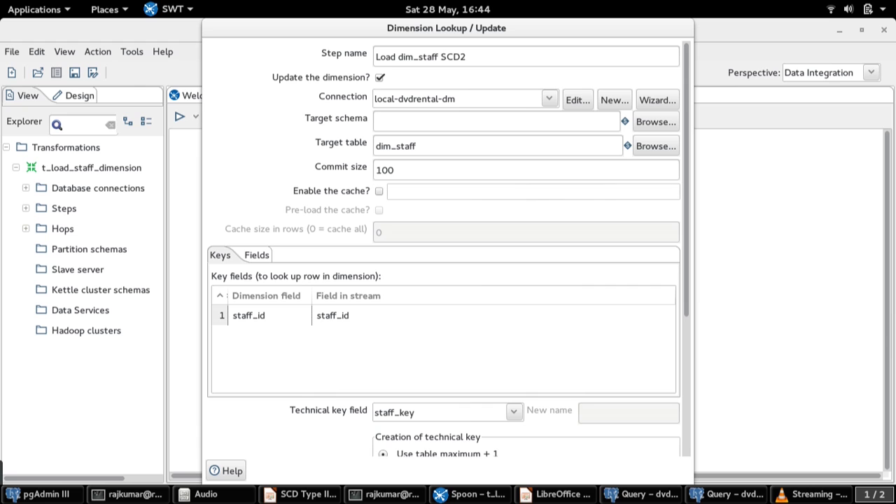
{"action": "key", "text": "space"}
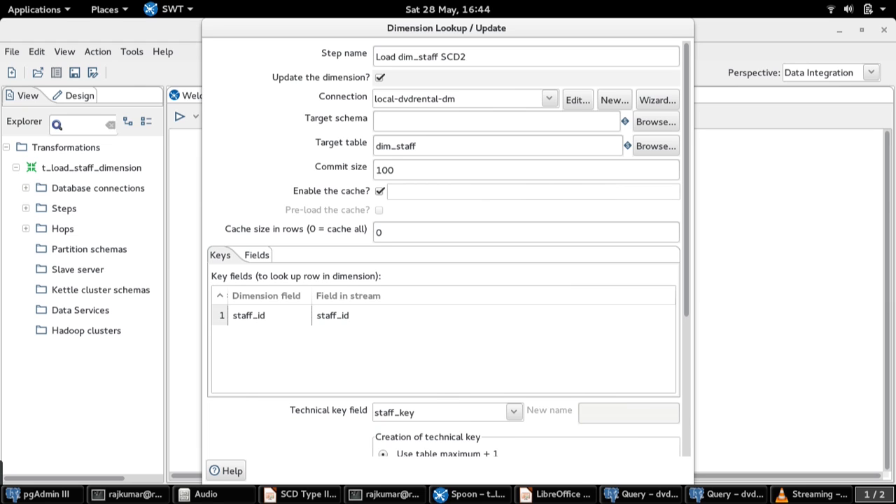
Step: Demonstrate cache pre-loading by disabling the dimension update and enabling pre-load, restore both options and highlight the cache size
{"action": "left_click", "coordinate": [379, 77]}
{"action": "left_click", "coordinate": [380, 209]}
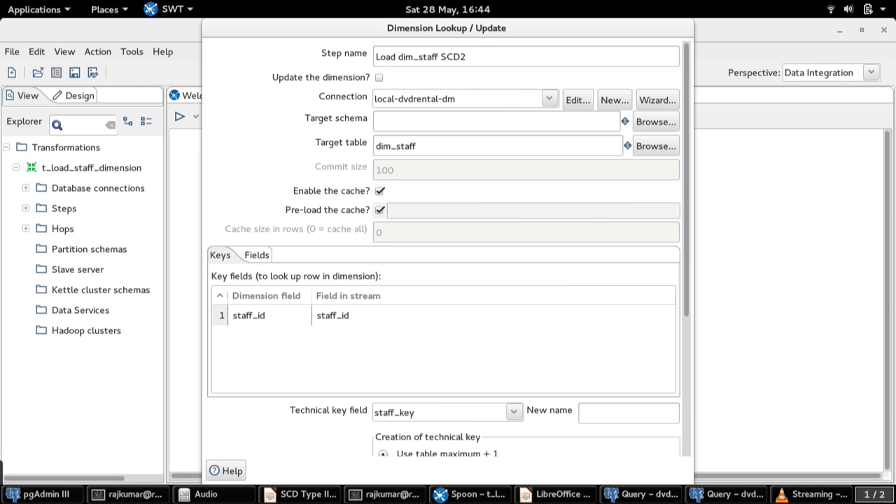
{"action": "left_click", "coordinate": [380, 209]}
{"action": "left_click", "coordinate": [379, 77]}
{"action": "double_click", "coordinate": [379, 232]}
{"action": "left_click", "coordinate": [382, 232]}
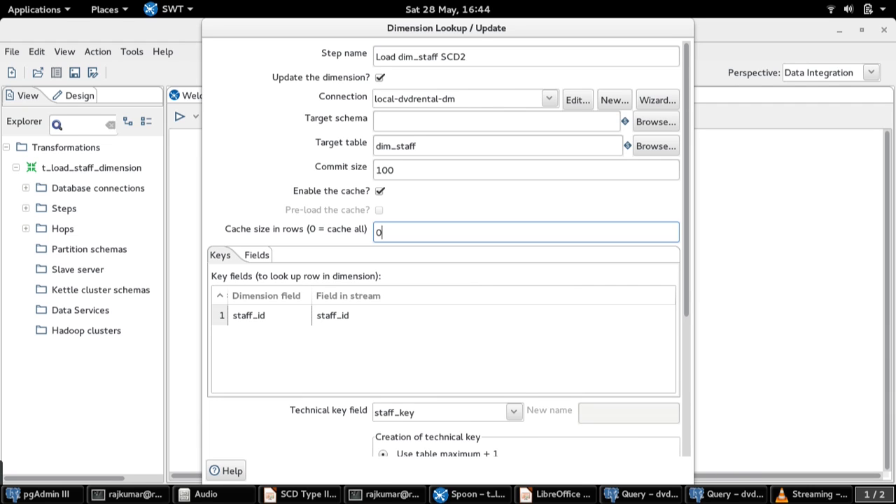
Step: Examine the key field mapping used to look up dimension rows and the technical key creation options
{"action": "left_click", "coordinate": [220, 255]}
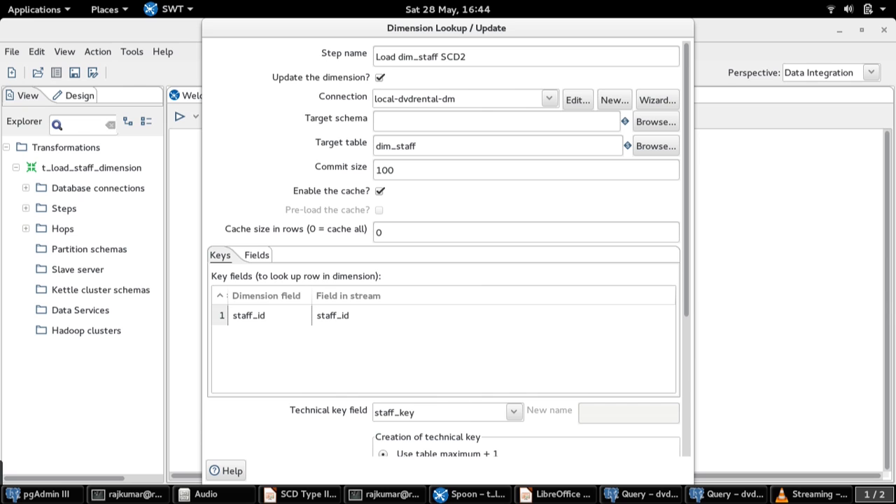
{"action": "scroll", "coordinate": [448, 249], "scroll_direction": "down", "scroll_amount": 2}
{"action": "scroll", "coordinate": [448, 249], "scroll_direction": "down", "scroll_amount": 3}
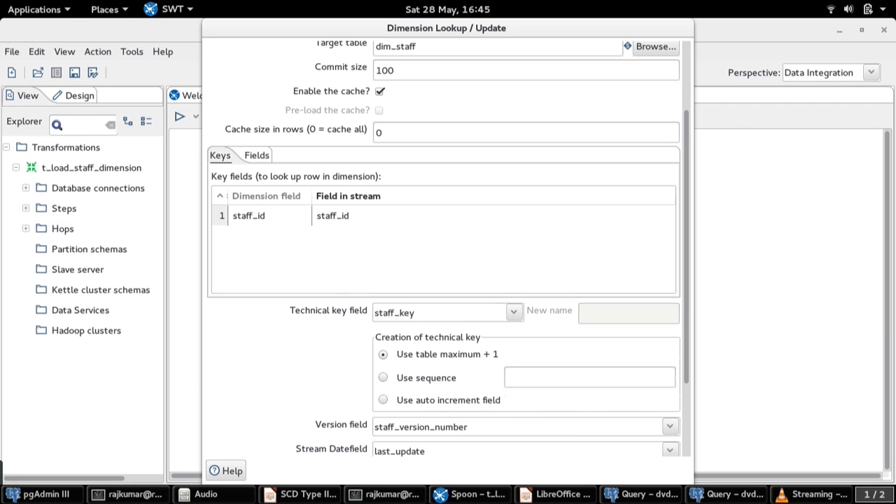
Step: Examine the lookup/update field mappings, the update types available for staff_first_name, and the technical key field
{"action": "left_click", "coordinate": [257, 156]}
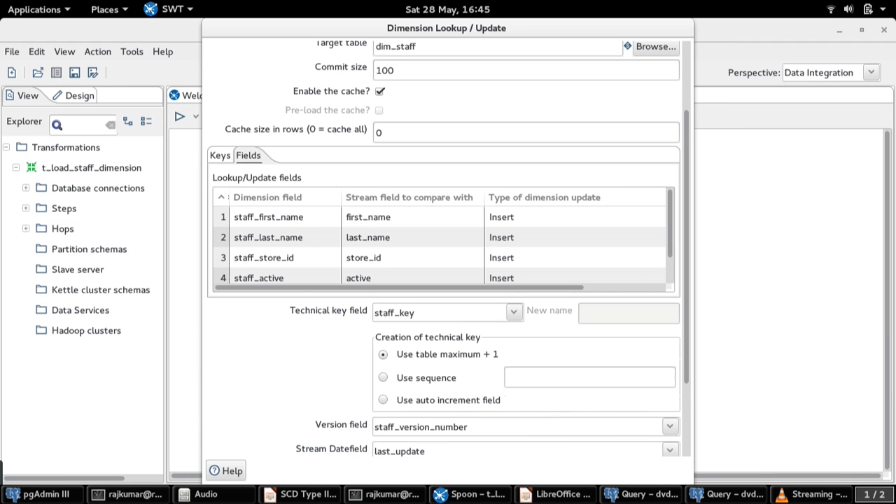
{"action": "left_click", "coordinate": [532, 217]}
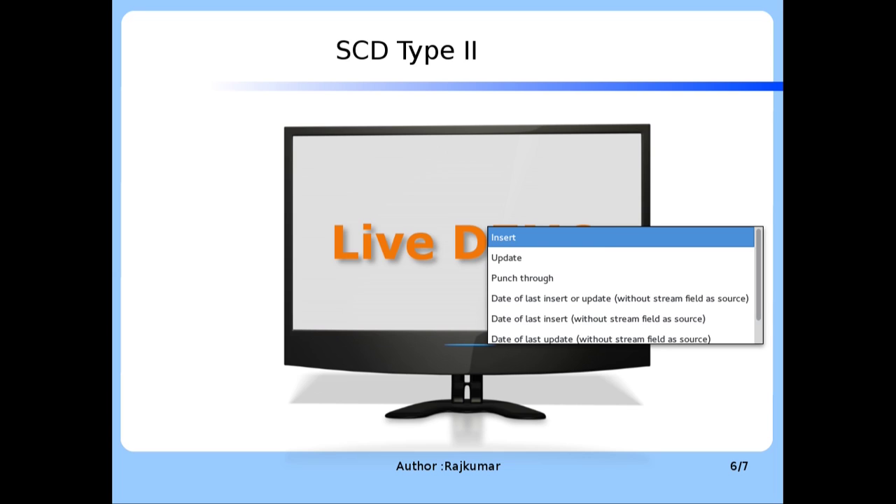
{"action": "key", "text": "Down"}
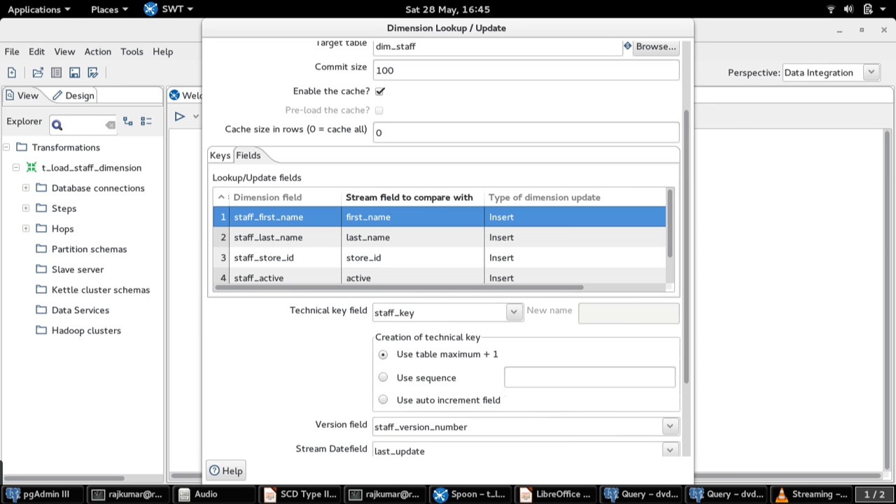
{"action": "left_click_drag", "start_coordinate": [415, 313], "coordinate": [374, 312]}
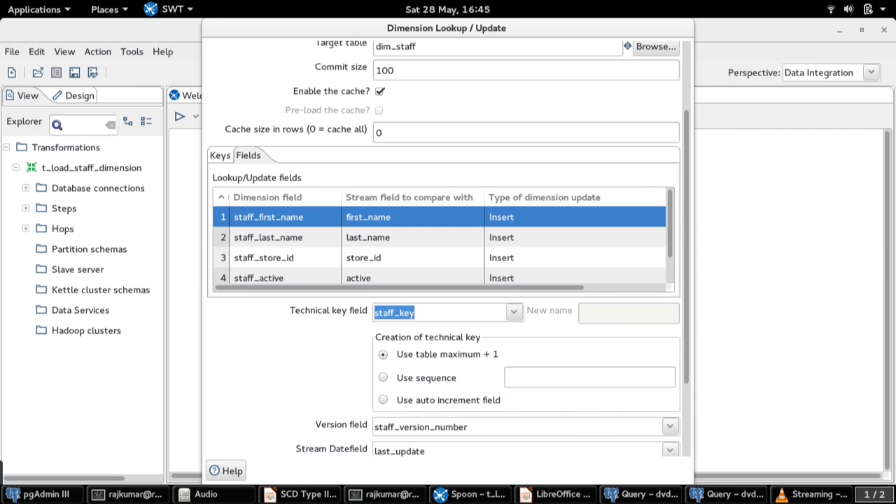
{"action": "scroll", "coordinate": [439, 245], "scroll_direction": "down", "scroll_amount": 1}
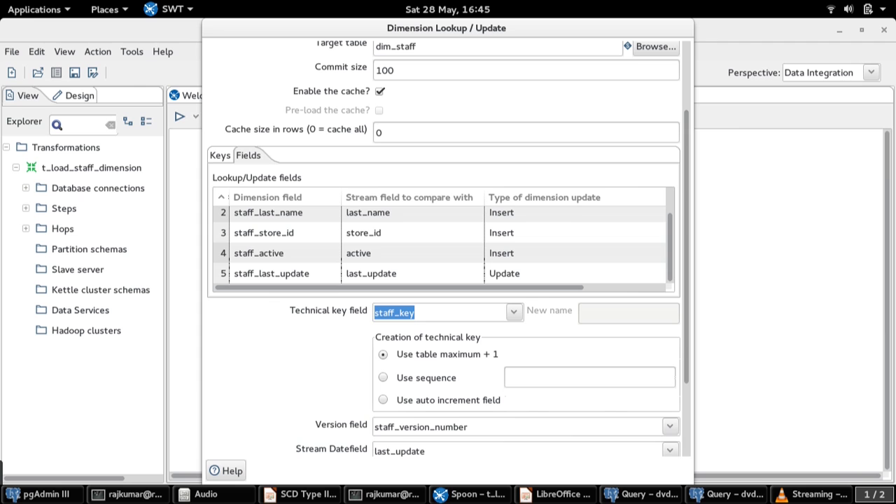
Step: Examine the version field and the stream date field assigned to the staff dimension
{"action": "scroll", "coordinate": [448, 249], "scroll_direction": "down", "scroll_amount": 3}
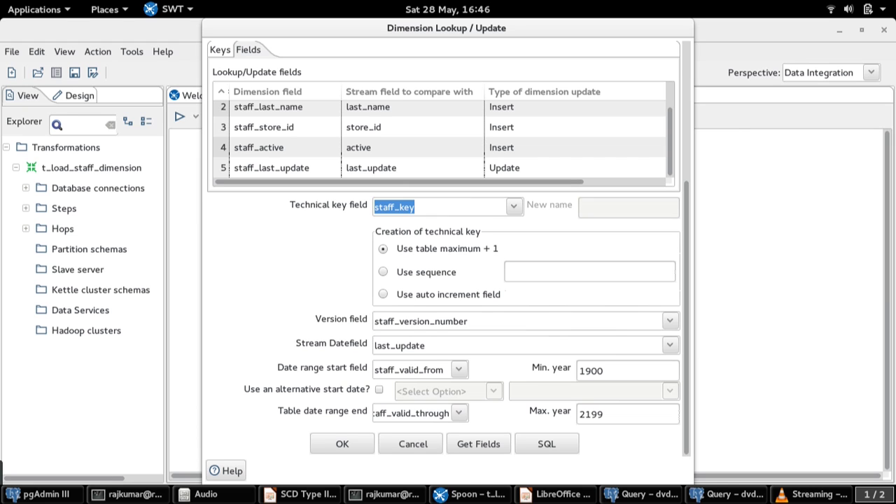
{"action": "left_click", "coordinate": [468, 322]}
{"action": "left_click_drag", "start_coordinate": [467, 322], "coordinate": [373, 321]}
{"action": "triple_click", "coordinate": [413, 345]}
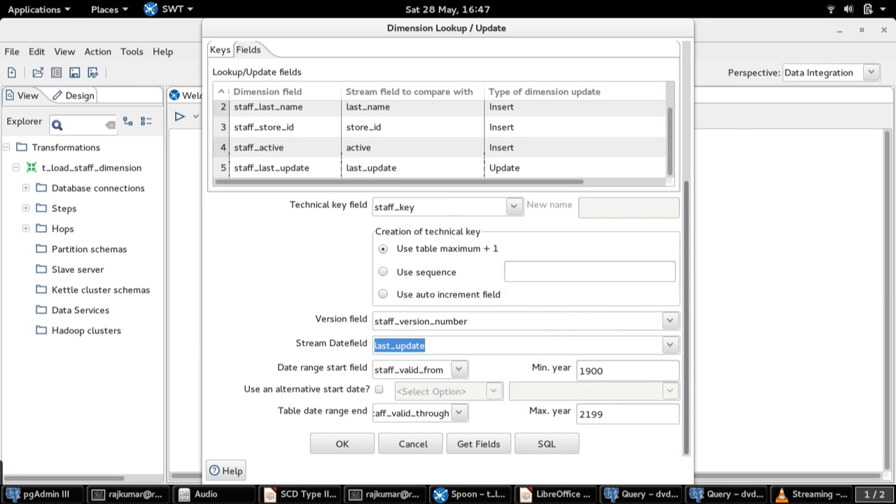
{"action": "left_click", "coordinate": [425, 345]}
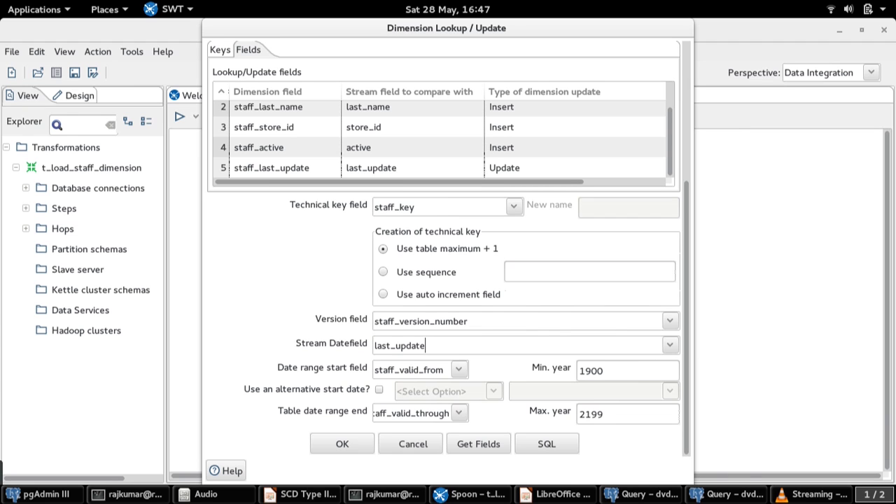
Step: Examine the date range start field and the table date range end field that delimit each row's validity
{"action": "left_click", "coordinate": [431, 370]}
{"action": "triple_click", "coordinate": [430, 369]}
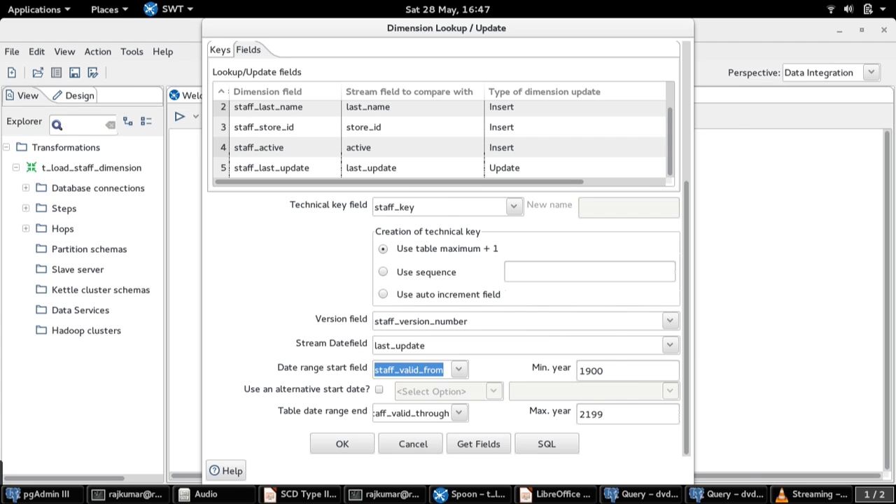
{"action": "left_click", "coordinate": [386, 413]}
{"action": "triple_click", "coordinate": [386, 413]}
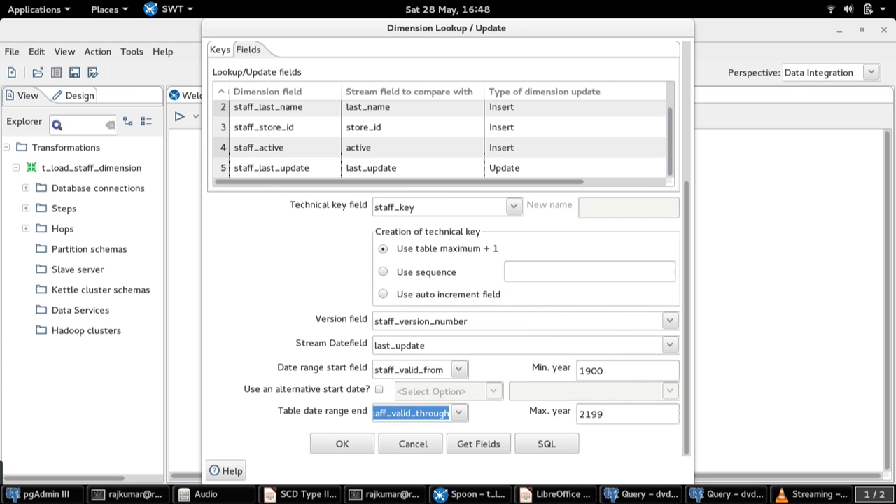
{"action": "left_click", "coordinate": [387, 370]}
{"action": "double_click", "coordinate": [388, 370]}
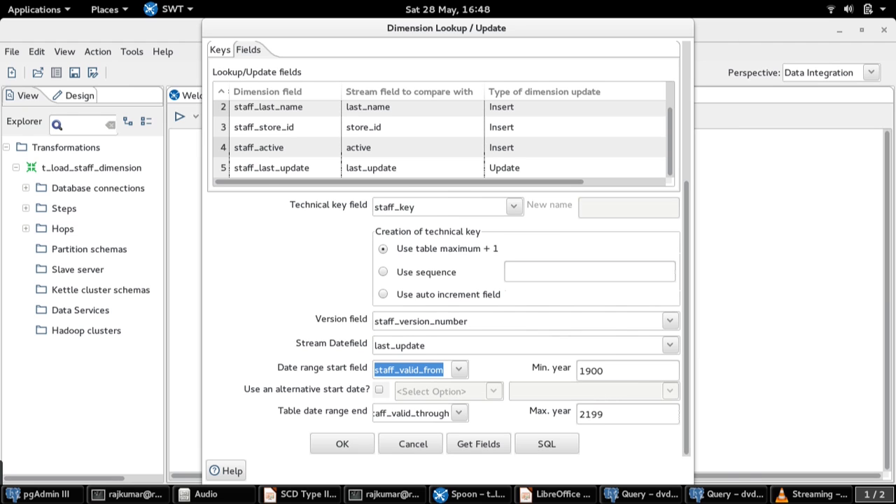
Step: Demonstrate the alternative start date option with System date as its method, and turn the option off again
{"action": "left_click", "coordinate": [378, 389]}
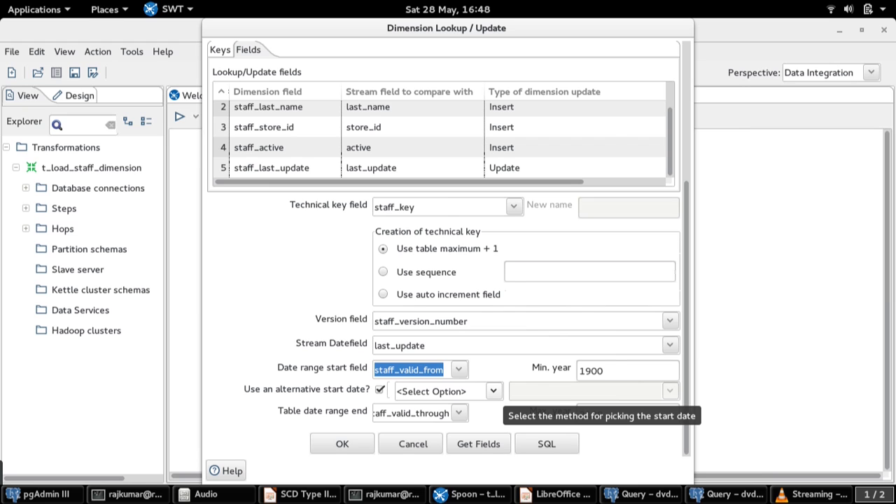
{"action": "scroll", "coordinate": [493, 391], "scroll_direction": "down", "scroll_amount": 1}
{"action": "left_click", "coordinate": [493, 391]}
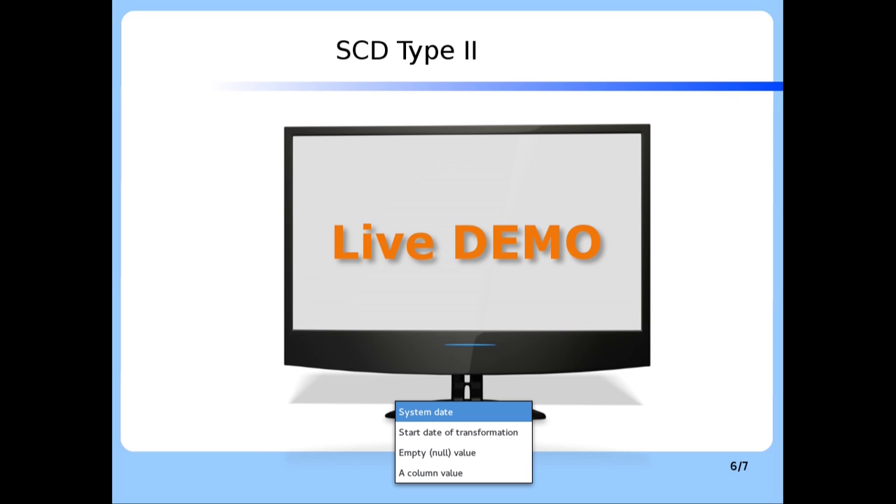
{"action": "key", "text": "Return"}
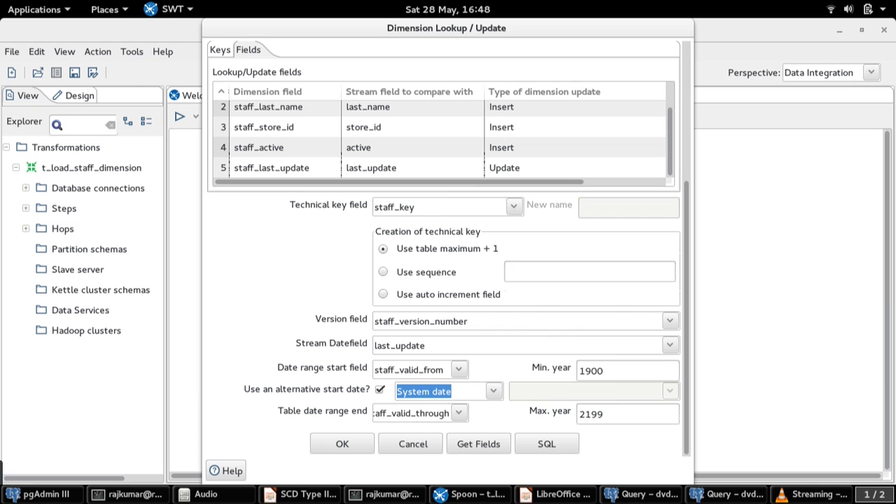
{"action": "left_click", "coordinate": [379, 389]}
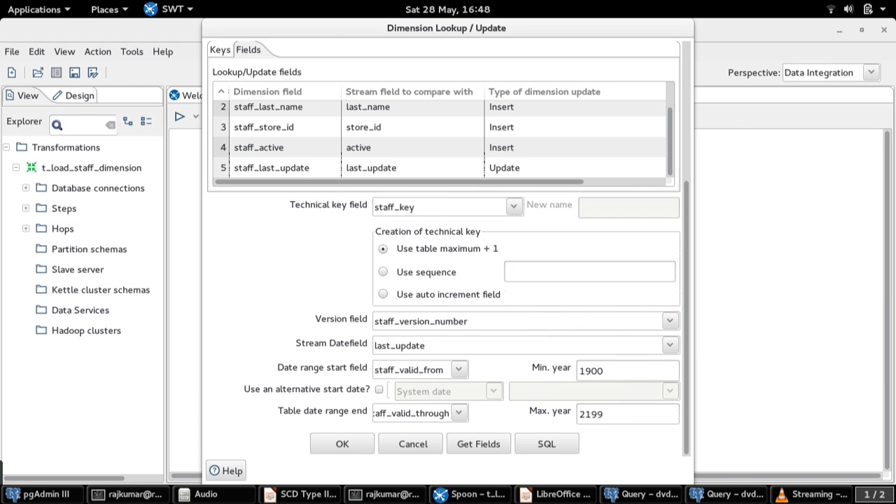
Step: Review the table date range end and the dimension update types mapped for staff last name, store ID, active and last update
{"action": "left_click", "coordinate": [439, 413]}
{"action": "left_click", "coordinate": [268, 108]}
{"action": "left_click", "coordinate": [368, 111]}
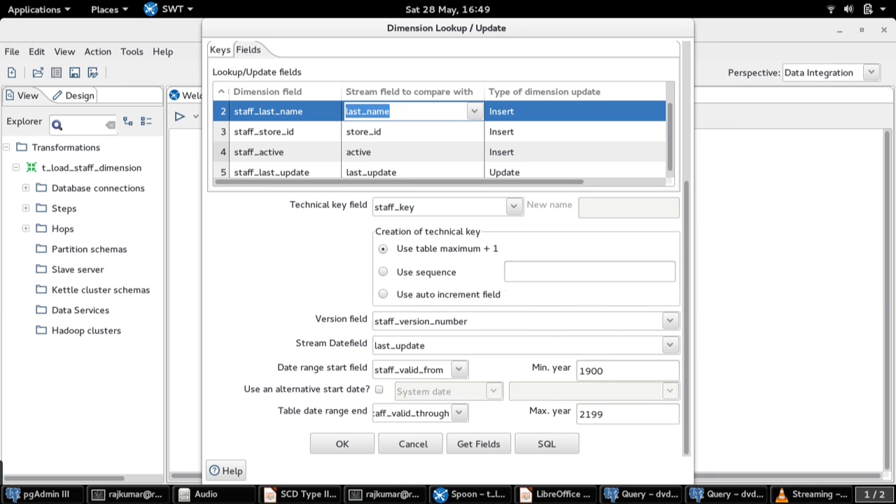
{"action": "key", "text": "Tab"}
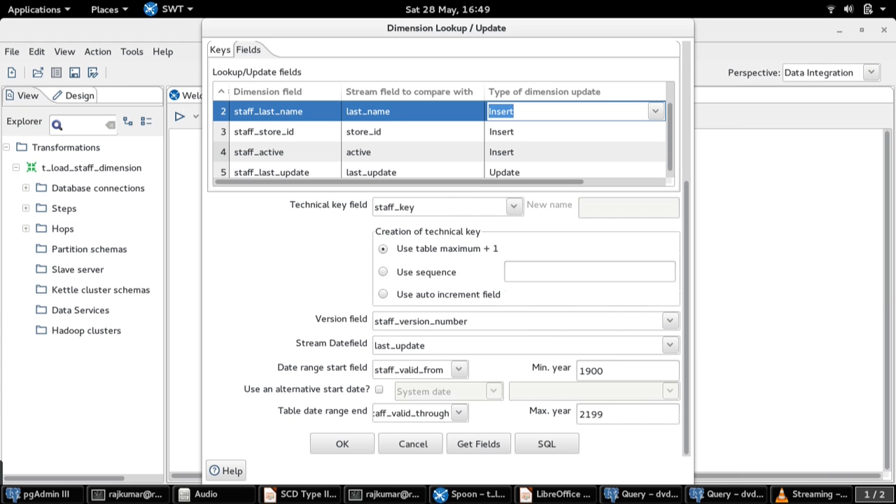
{"action": "mouse_move", "coordinate": [669, 137]}
{"action": "left_mouse_down"}
{"action": "mouse_move", "coordinate": [669, 116]}
{"action": "mouse_move", "coordinate": [669, 142]}
{"action": "left_mouse_up"}
{"action": "left_click", "coordinate": [271, 168]}
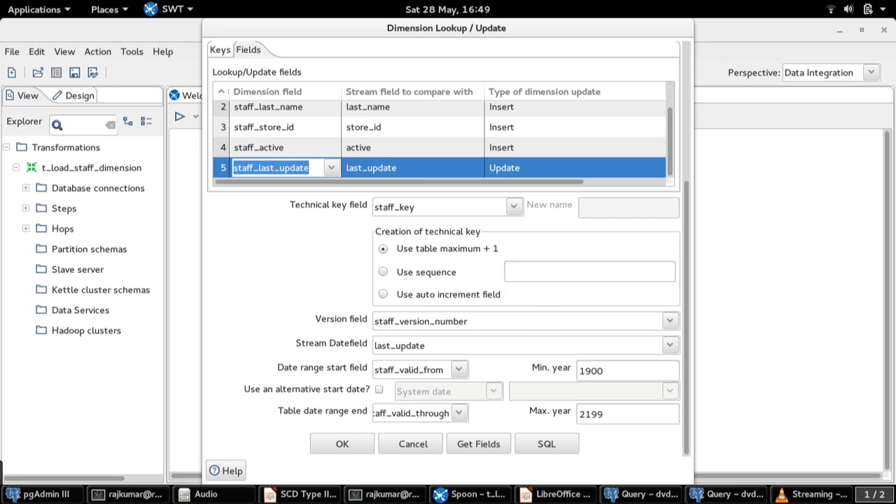
{"action": "left_click", "coordinate": [501, 127]}
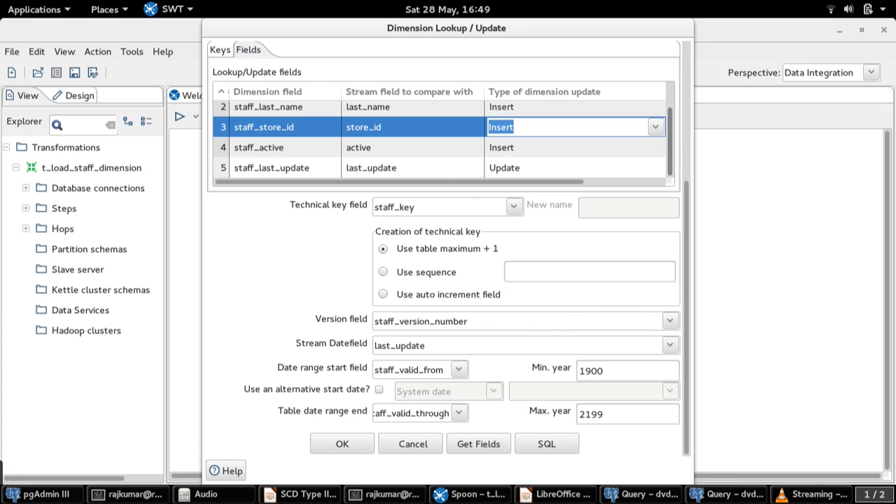
{"action": "left_click_drag", "start_coordinate": [669, 140], "coordinate": [669, 118]}
{"action": "left_click", "coordinate": [268, 131]}
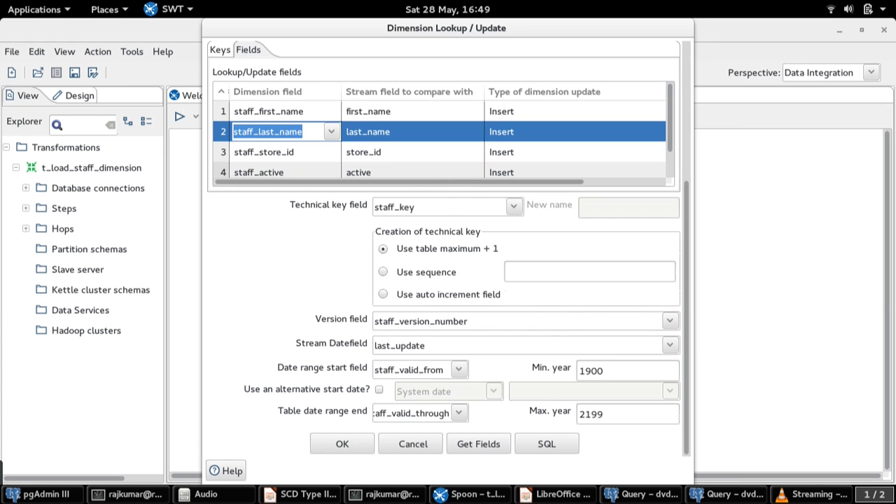
{"action": "left_click", "coordinate": [268, 152]}
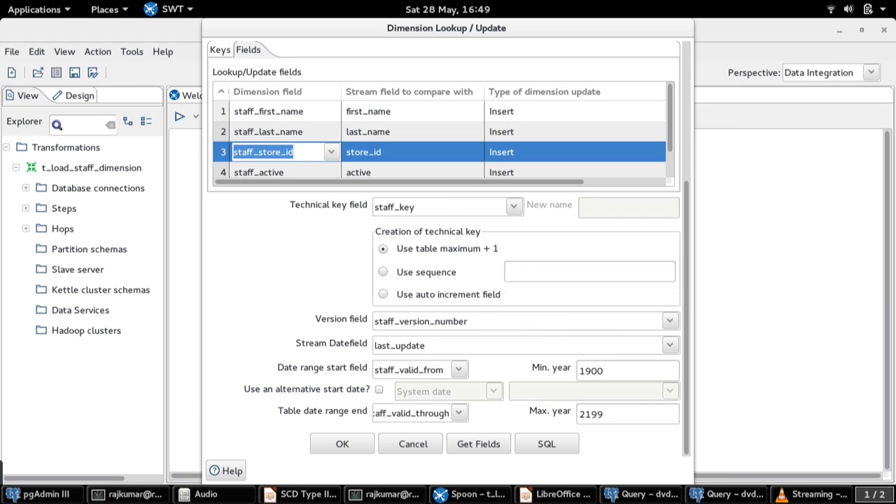
{"action": "left_click", "coordinate": [510, 152]}
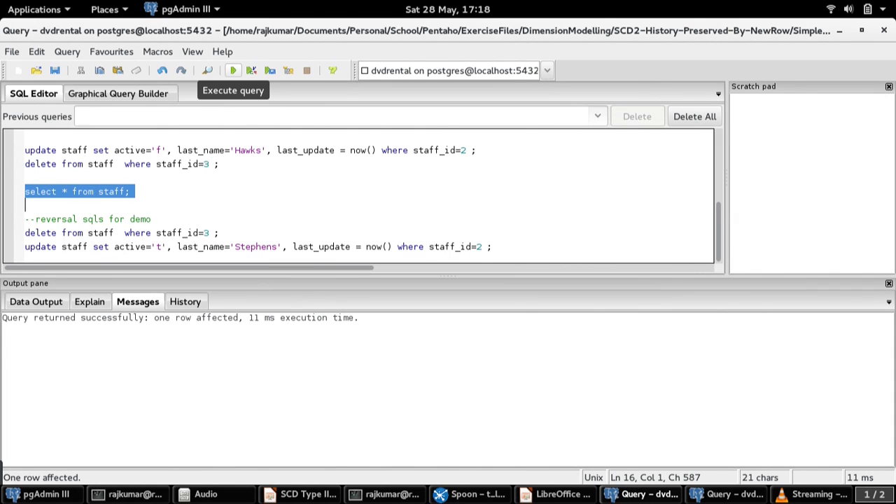
Step: Run "select * from staff;" on the dvdrental source database and examine the returned staff rows column by column
{"action": "left_click", "coordinate": [233, 70]}
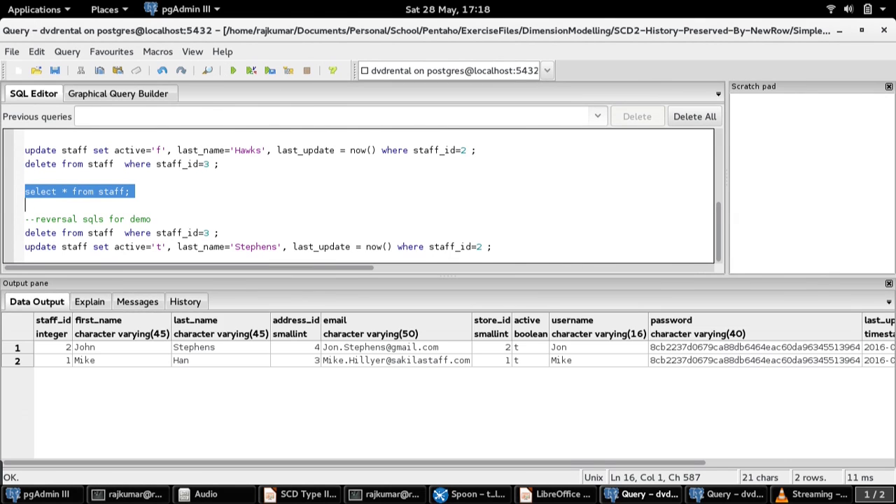
{"action": "left_click", "coordinate": [220, 348]}
{"action": "left_click", "coordinate": [220, 360]}
{"action": "left_click", "coordinate": [396, 359]}
{"action": "key", "text": "Right"}
{"action": "key", "text": "Right"}
{"action": "key", "text": "Right"}
{"action": "key", "text": "Right"}
{"action": "key", "text": "Right"}
{"action": "key", "text": "Left"}
{"action": "key", "text": "Left"}
{"action": "key", "text": "Left"}
{"action": "key", "text": "Left"}
{"action": "key", "text": "Left"}
{"action": "key", "text": "Left"}
{"action": "key", "text": "Left"}
{"action": "key", "text": "Left"}
{"action": "key", "text": "Left"}
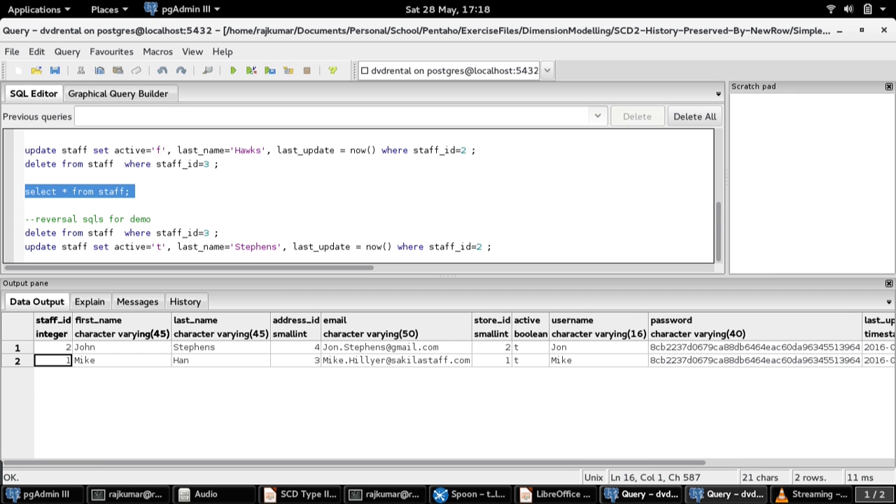
Step: Query dim_staff in the dvdrental_dm query window, and run the t_load_staff_dimension transformation in Spoon
{"action": "left_click", "coordinate": [726, 494]}
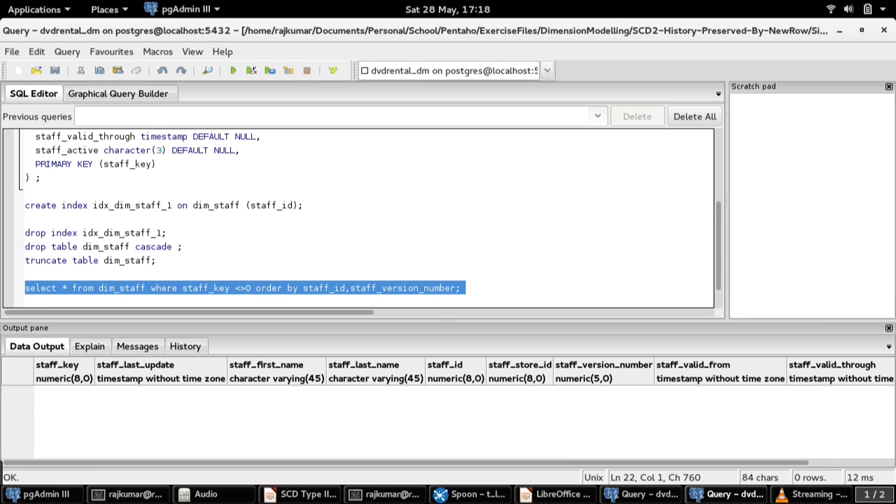
{"action": "left_click", "coordinate": [233, 70]}
{"action": "left_click", "coordinate": [471, 494]}
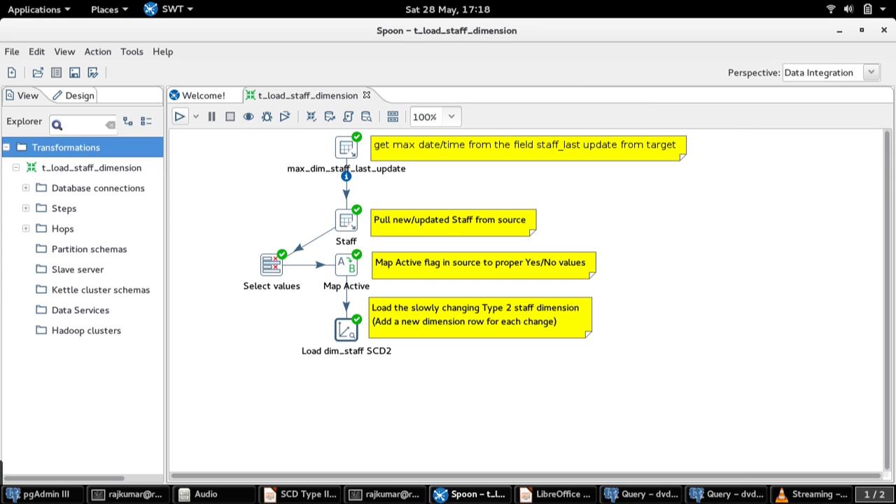
{"action": "left_click", "coordinate": [179, 116]}
{"action": "left_click", "coordinate": [617, 462]}
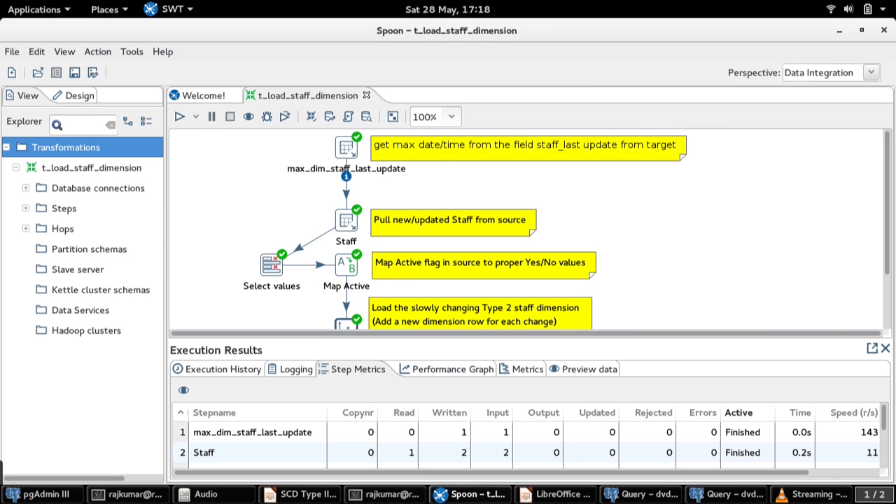
Step: Switch to the dvdrental_dm query window, rerun the dim_staff query and examine the loaded rows across their columns
{"action": "left_click", "coordinate": [726, 494]}
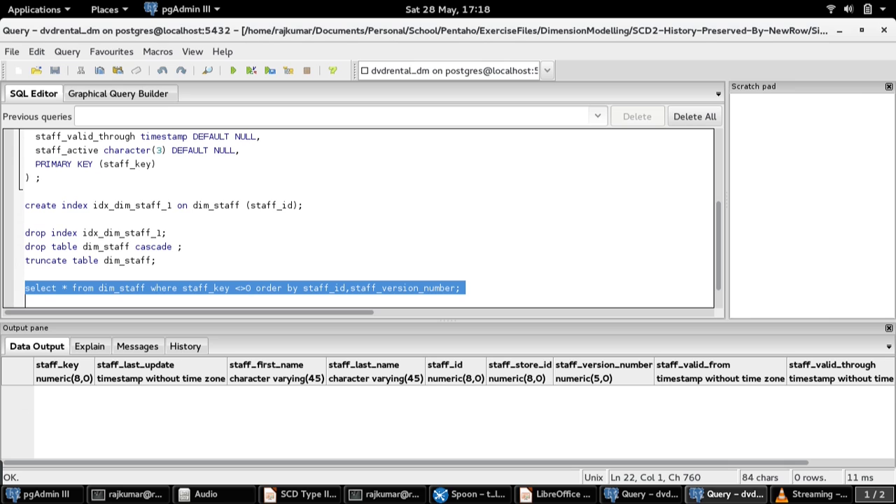
{"action": "left_click", "coordinate": [233, 70]}
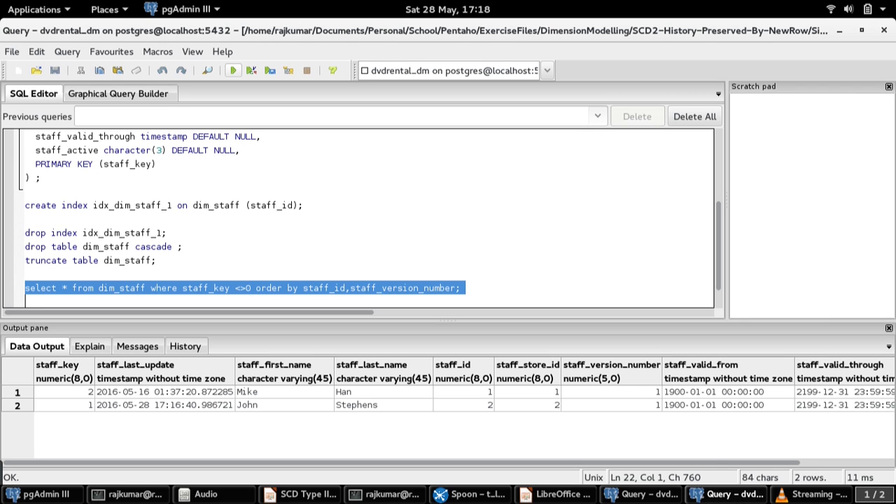
{"action": "left_click", "coordinate": [164, 405]}
{"action": "key", "text": "Right"}
{"action": "key", "text": "Right"}
{"action": "key", "text": "Right"}
{"action": "key", "text": "Right"}
{"action": "key", "text": "Right"}
{"action": "key", "text": "Right"}
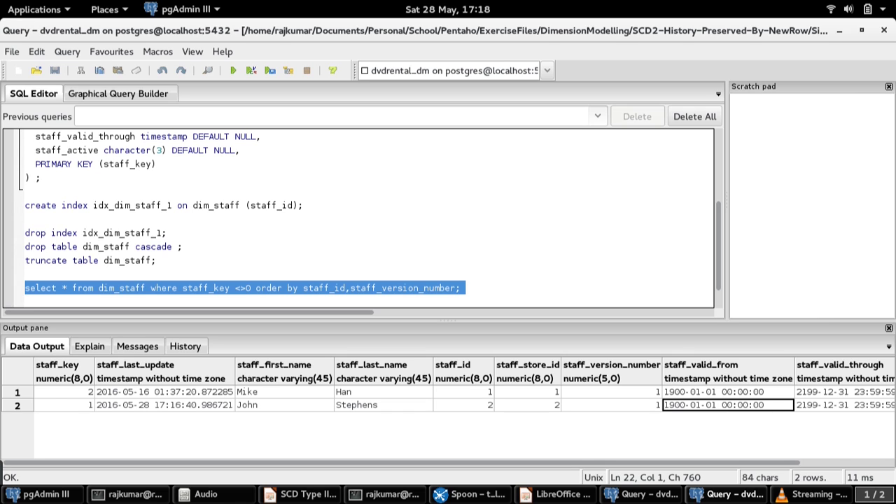
{"action": "key", "text": "Right"}
{"action": "key", "text": "Left"}
{"action": "key", "text": "Left"}
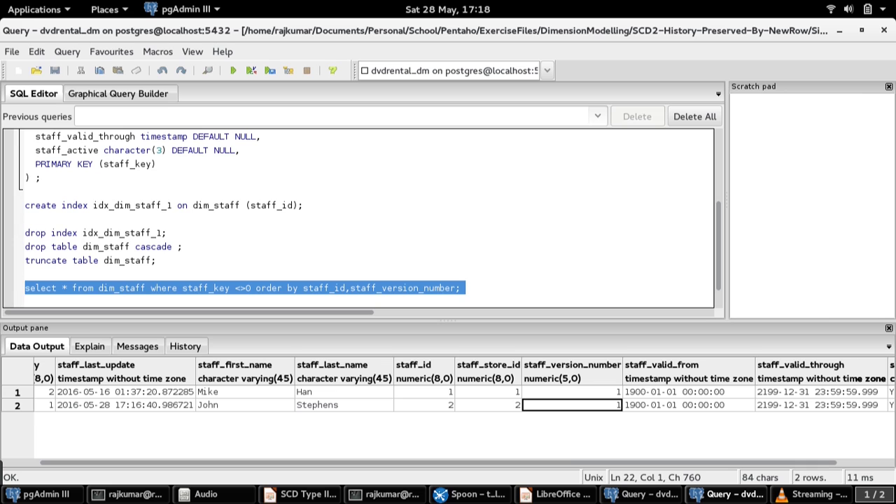
{"action": "key", "text": "Up"}
{"action": "key", "text": "Left"}
{"action": "key", "text": "Left"}
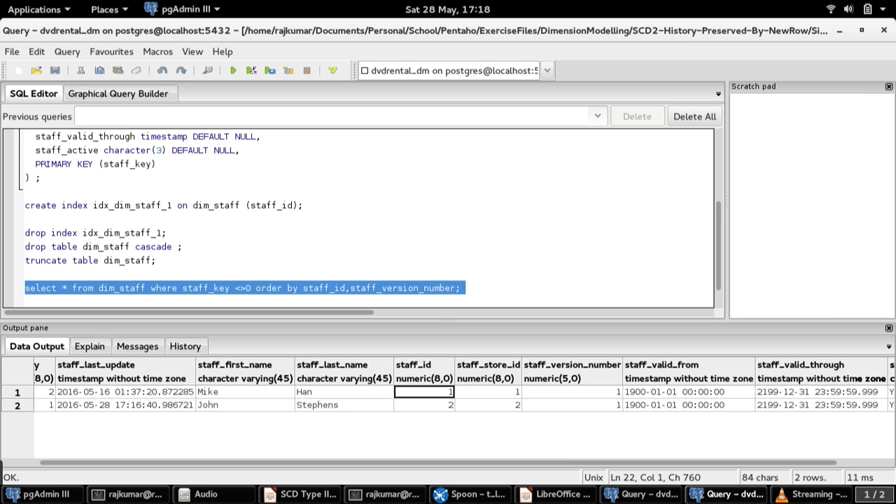
{"action": "key", "text": "shift+Down"}
{"action": "key", "text": "Right"}
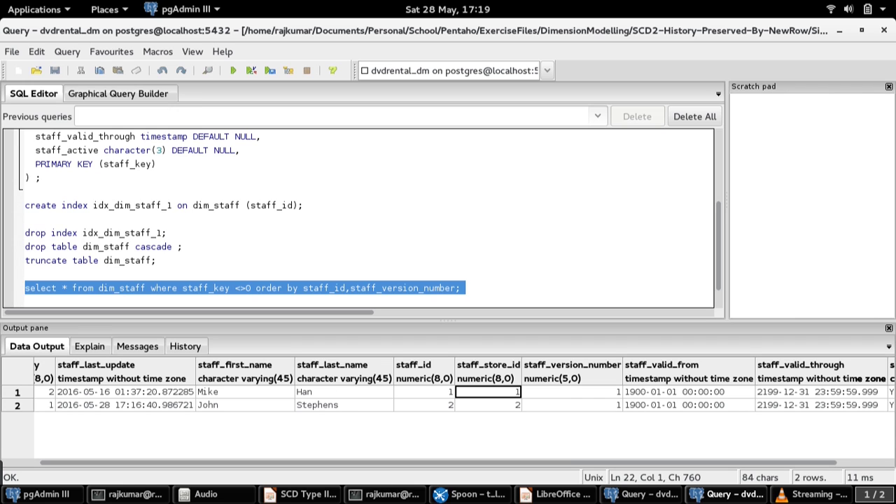
Step: Compare the staff_version_number, staff_valid_from and staff_valid_through values of both dim_staff rows
{"action": "left_click", "coordinate": [572, 391]}
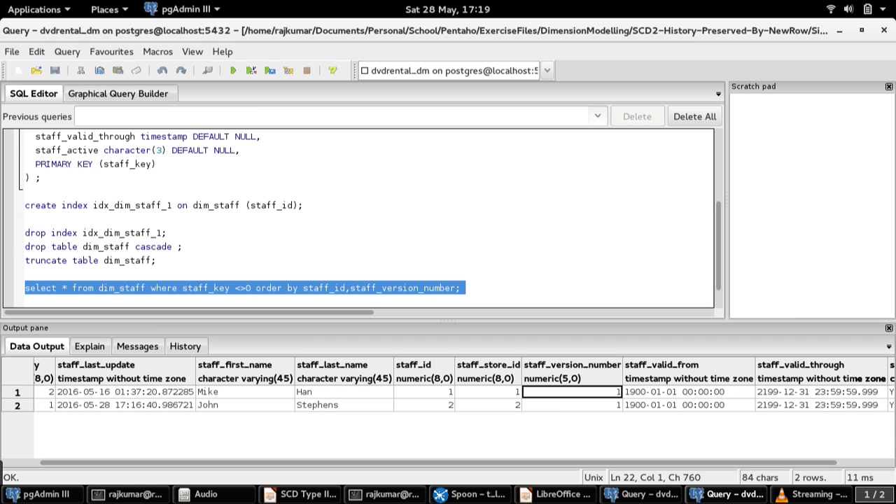
{"action": "left_click", "coordinate": [572, 405]}
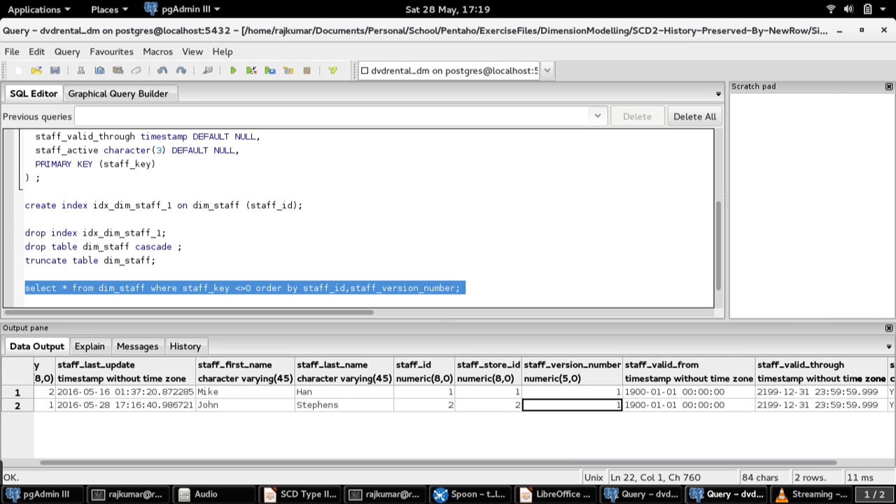
{"action": "left_click", "coordinate": [688, 391]}
{"action": "left_click", "coordinate": [820, 392]}
{"action": "left_click", "coordinate": [688, 391]}
{"action": "left_click", "coordinate": [820, 391]}
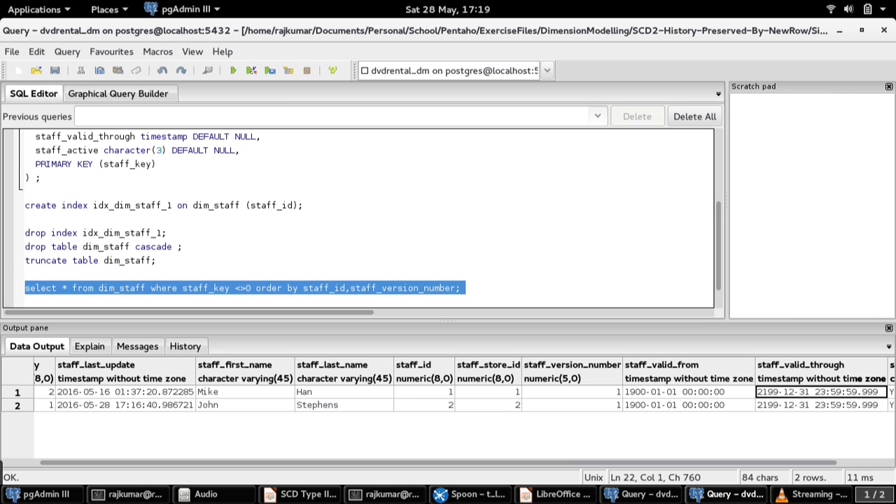
{"action": "left_click", "coordinate": [688, 404]}
{"action": "left_click", "coordinate": [821, 404]}
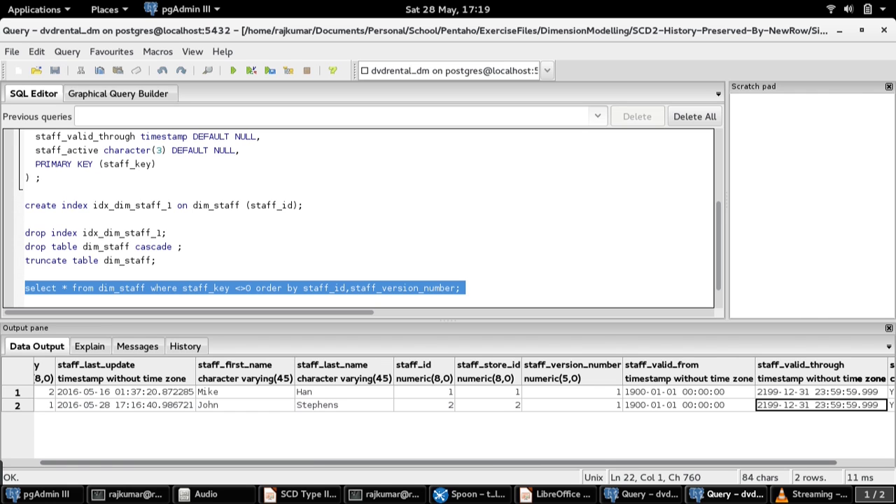
Step: In the dvdrental query window, run the update on staff_id=2 that sets active='f', a new last name and last_update = now()
{"action": "left_click", "coordinate": [641, 494]}
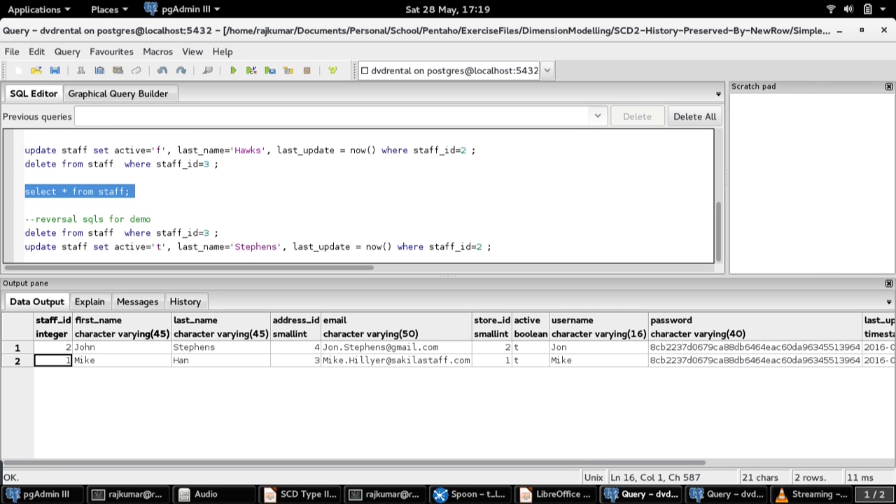
{"action": "triple_click", "coordinate": [130, 150]}
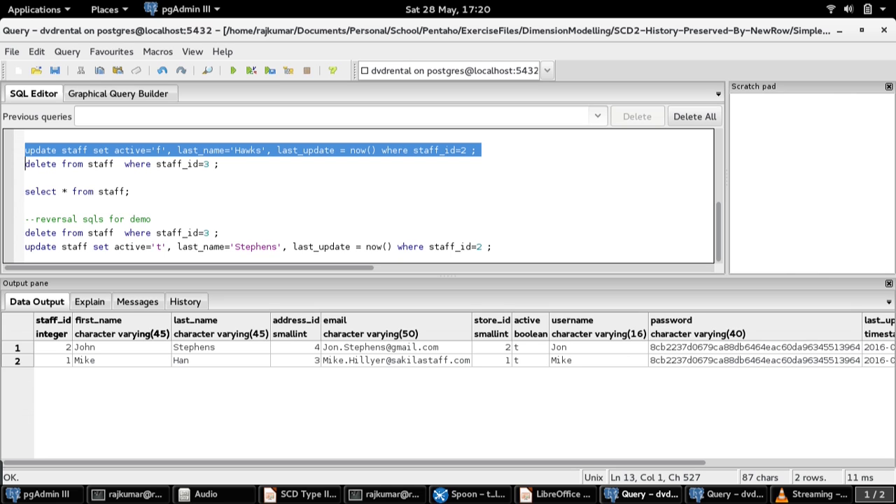
{"action": "left_click", "coordinate": [233, 70]}
Step: Run select * from staff and check the last_name, active and last_update values of the staff_id 2 row
{"action": "triple_click", "coordinate": [126, 191]}
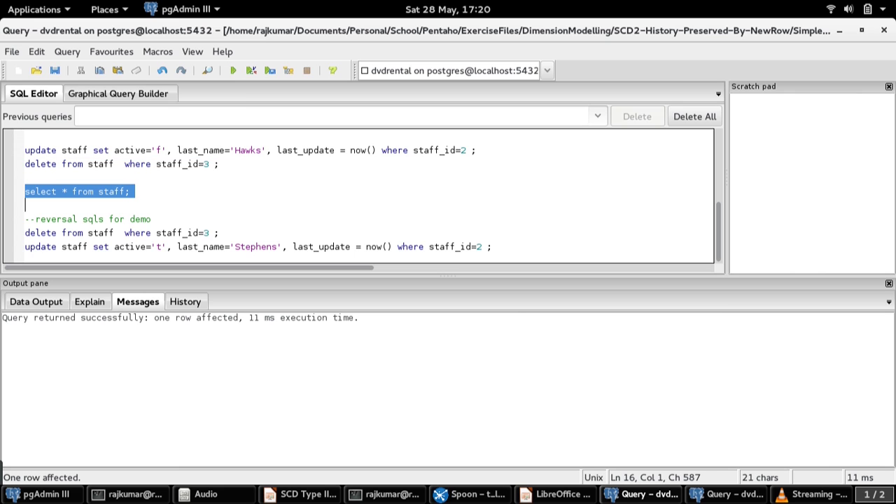
{"action": "left_click", "coordinate": [233, 70]}
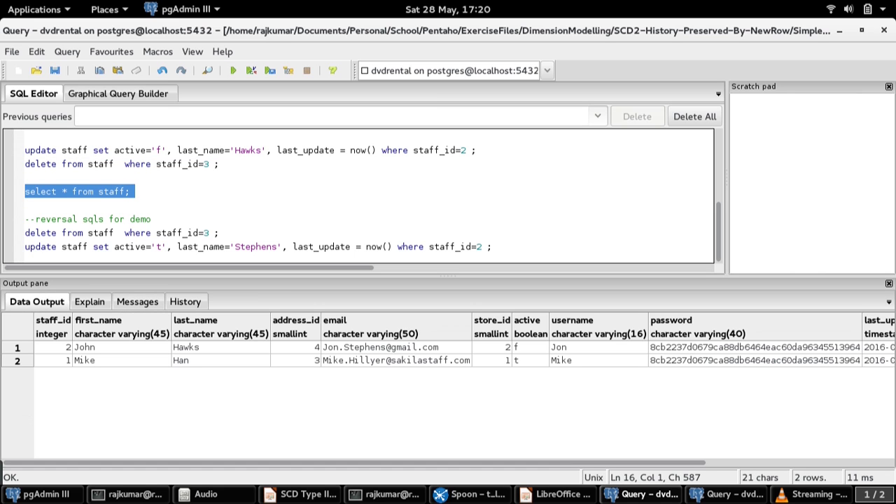
{"action": "left_click", "coordinate": [220, 348]}
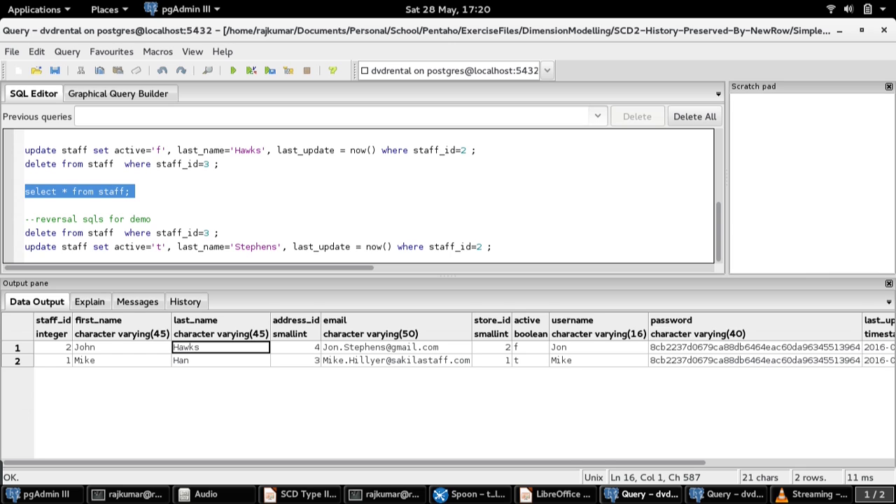
{"action": "left_click", "coordinate": [530, 347]}
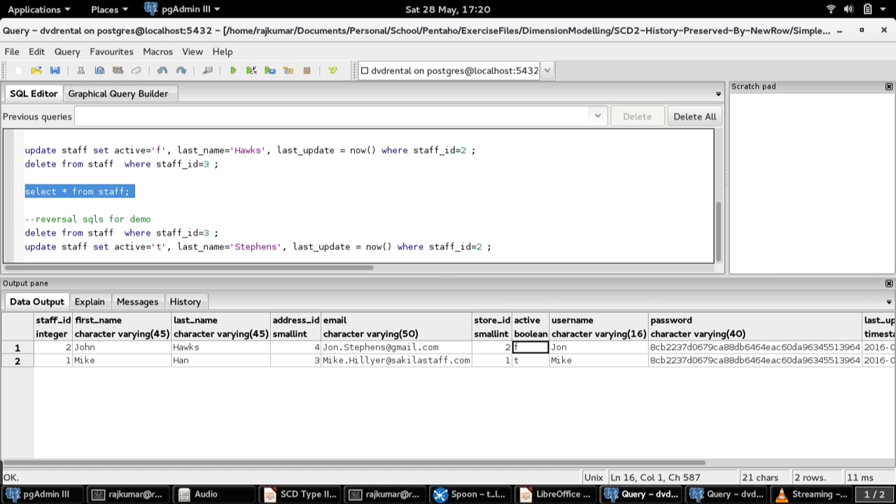
{"action": "key", "text": "Right"}
{"action": "key", "text": "Right"}
{"action": "key", "text": "Right"}
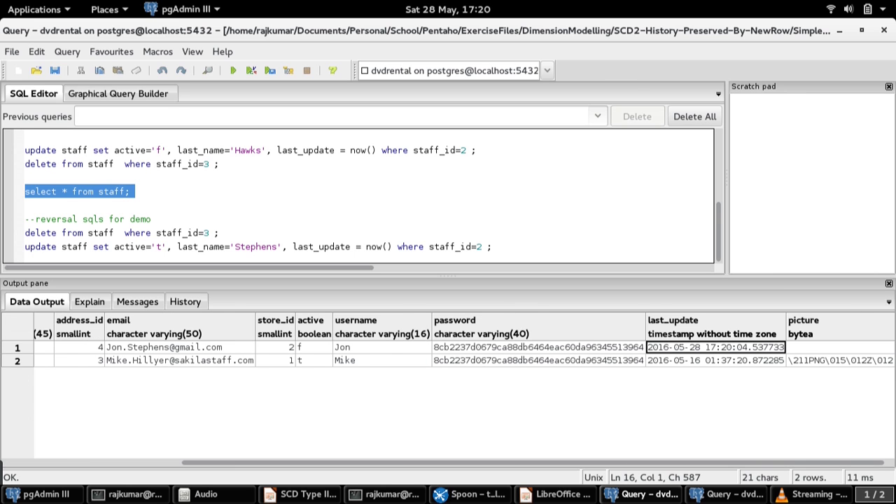
Step: Switch to Spoon and run t_load_staff_dimension for the updated staff record, and rerun the dim_staff query in the dvdrental_dm query window
{"action": "left_click", "coordinate": [470, 495]}
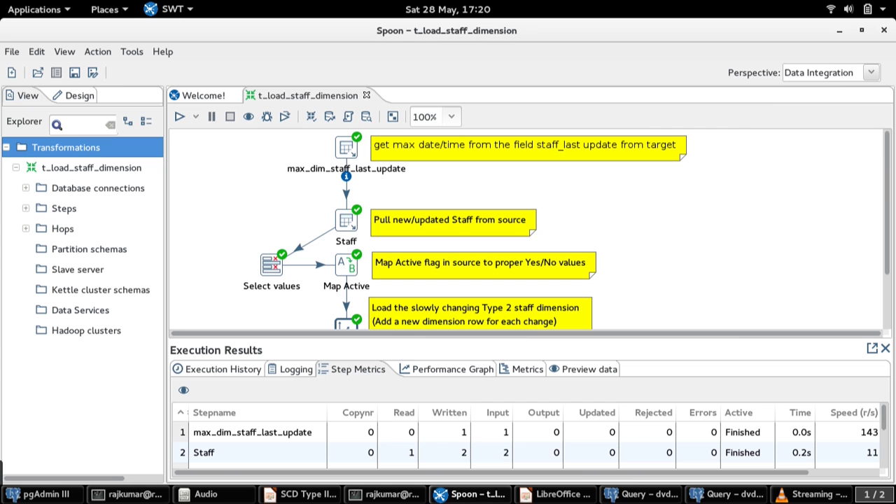
{"action": "left_click", "coordinate": [179, 117]}
{"action": "key", "text": "Return"}
{"action": "left_click", "coordinate": [728, 494]}
{"action": "key", "text": "F5"}
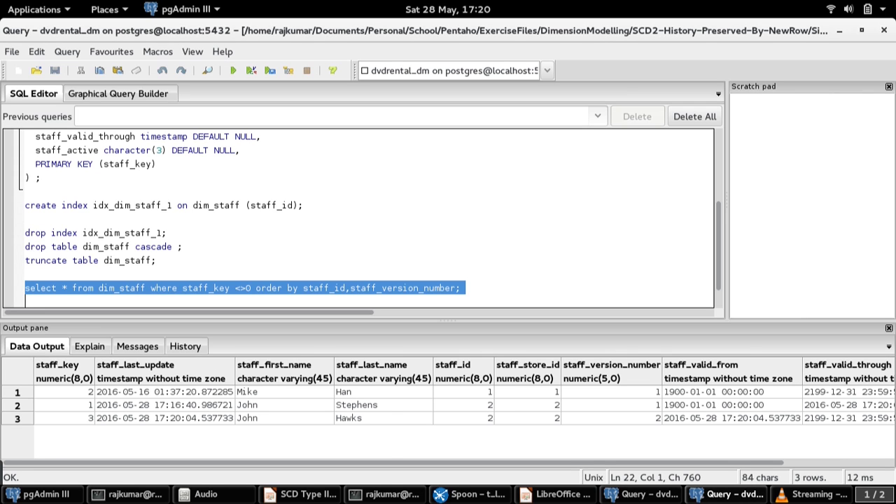
Step: Examine the two dim_staff rows with staff_id 2 from the staff_id column through staff_active
{"action": "left_click", "coordinate": [164, 418]}
{"action": "key", "text": "Right"}
{"action": "key", "text": "Right"}
{"action": "key", "text": "Right"}
{"action": "key", "text": "Up"}
{"action": "key", "text": "shift+Down"}
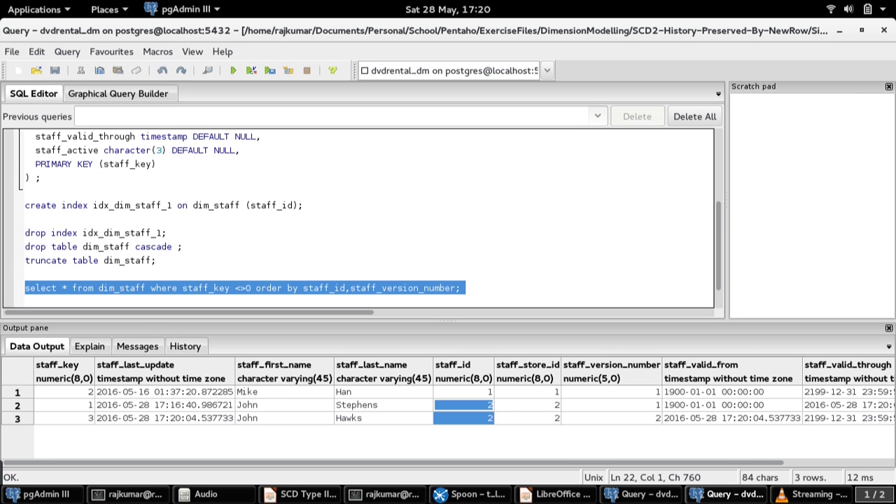
{"action": "key", "text": "shift+Right"}
{"action": "key", "text": "shift+Right"}
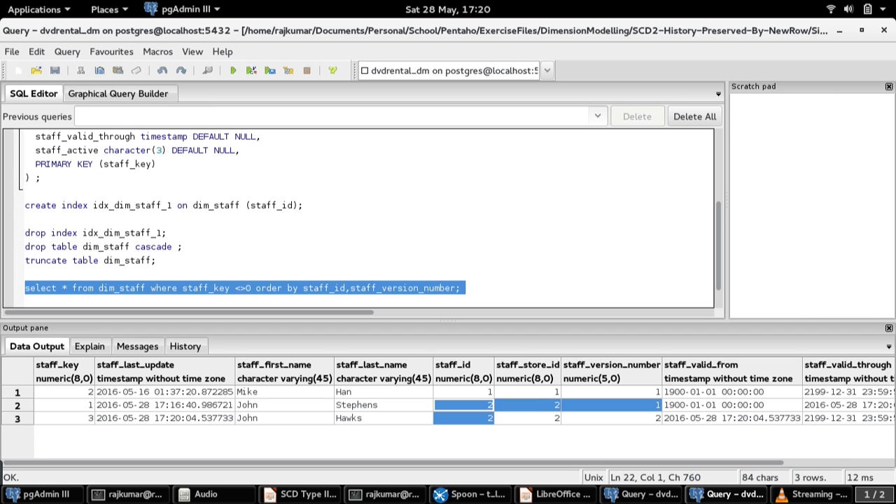
{"action": "key", "text": "shift+Right"}
{"action": "key", "text": "shift+Right"}
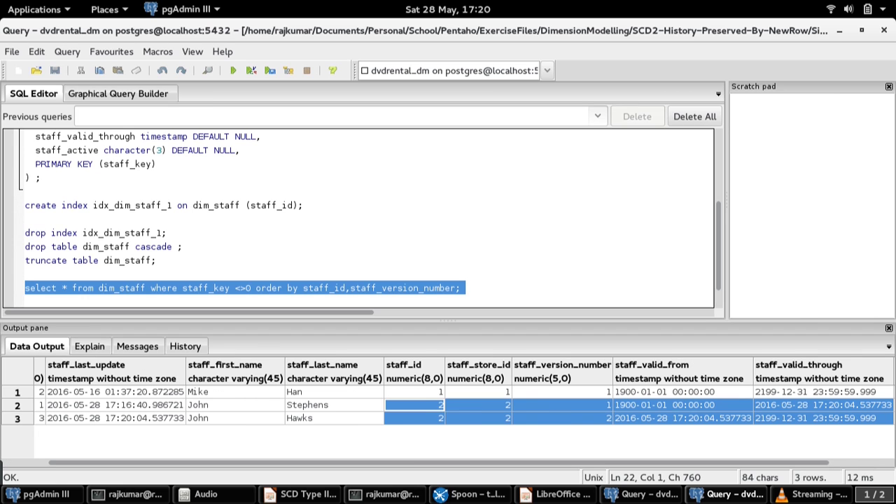
{"action": "key", "text": "shift+Right"}
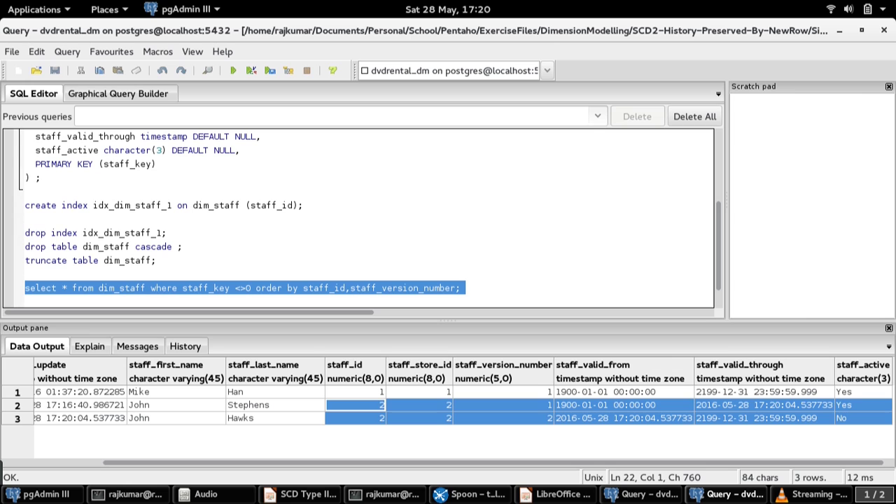
Step: Compare both staff_id 2 versions in dim_staff across staff_last_name, version number, validity dates and staff_active
{"action": "key", "text": "Left"}
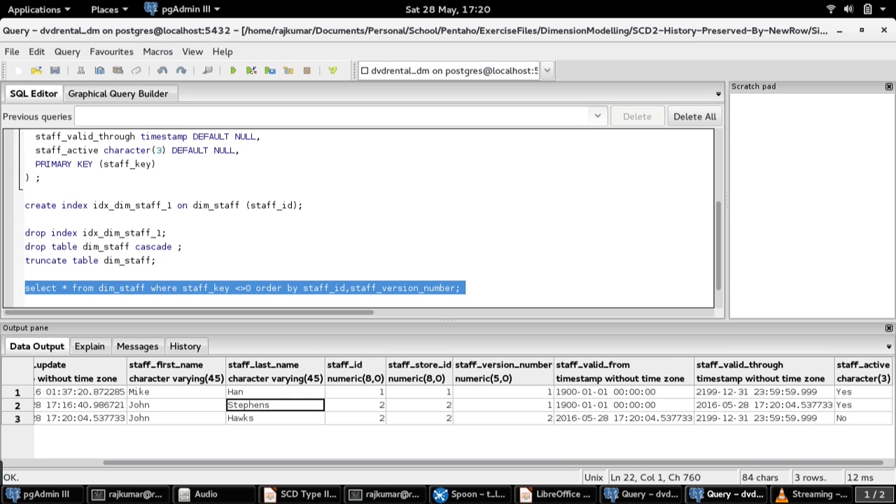
{"action": "key", "text": "shift+Down"}
{"action": "key", "text": "shift+Right"}
{"action": "key", "text": "shift+Right"}
{"action": "key", "text": "shift+Right"}
{"action": "key", "text": "shift+Right"}
{"action": "key", "text": "shift+Right"}
{"action": "key", "text": "shift+Right"}
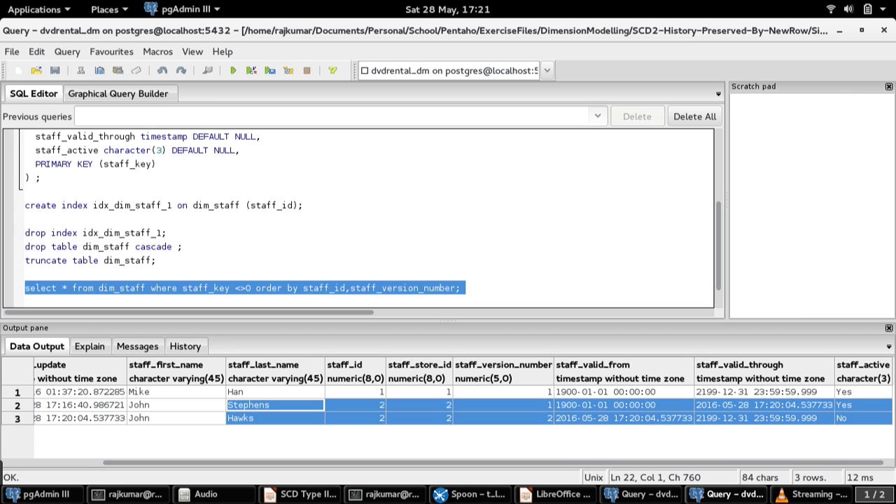
Step: Check the source last_update value for staff_id 2 in the dvdrental query window, and return to the dvdrental_dm results
{"action": "left_click", "coordinate": [641, 494]}
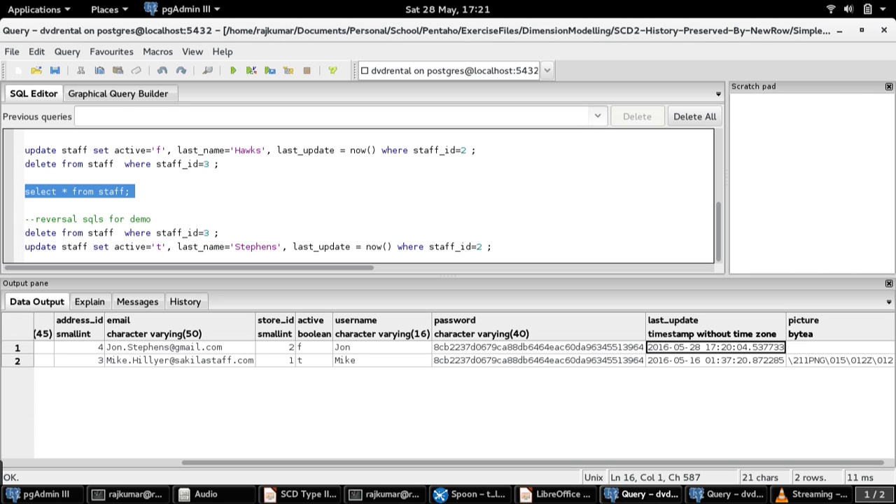
{"action": "left_click_drag", "start_coordinate": [770, 348], "coordinate": [658, 347]}
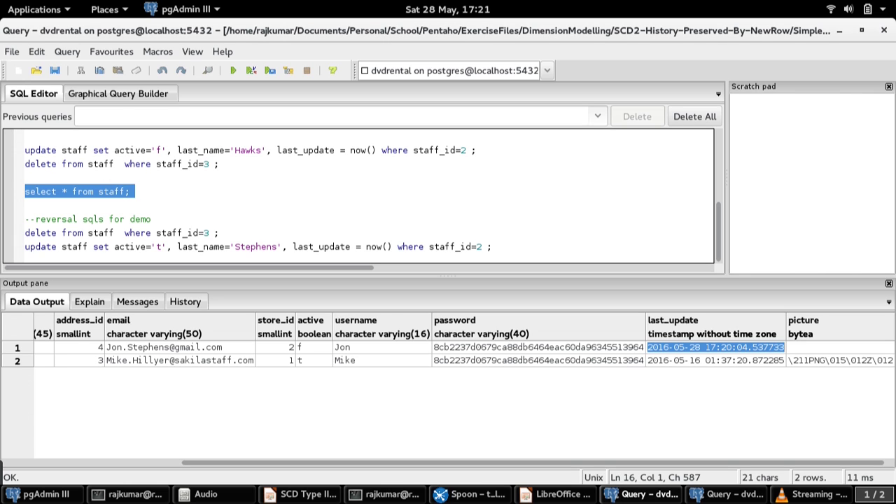
{"action": "left_click", "coordinate": [728, 494]}
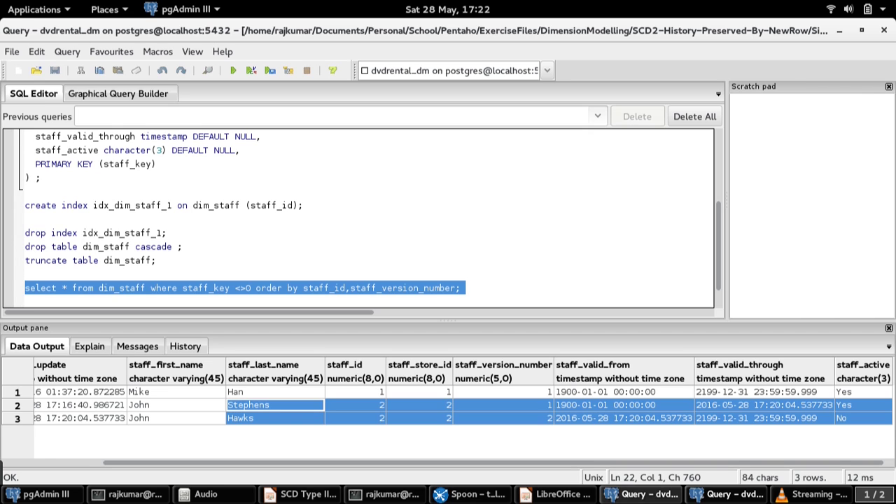
Step: In the dvdrental query window, run the INSERT INTO staff statement that adds the new employee with staff_id 3
{"action": "left_click", "coordinate": [644, 494]}
{"action": "key", "text": "Up"}
{"action": "key", "text": "Up"}
{"action": "key", "text": "Up"}
{"action": "key", "text": "Up"}
{"action": "key", "text": "Up"}
{"action": "key", "text": "Up"}
{"action": "key", "text": "Up"}
{"action": "key", "text": "Up"}
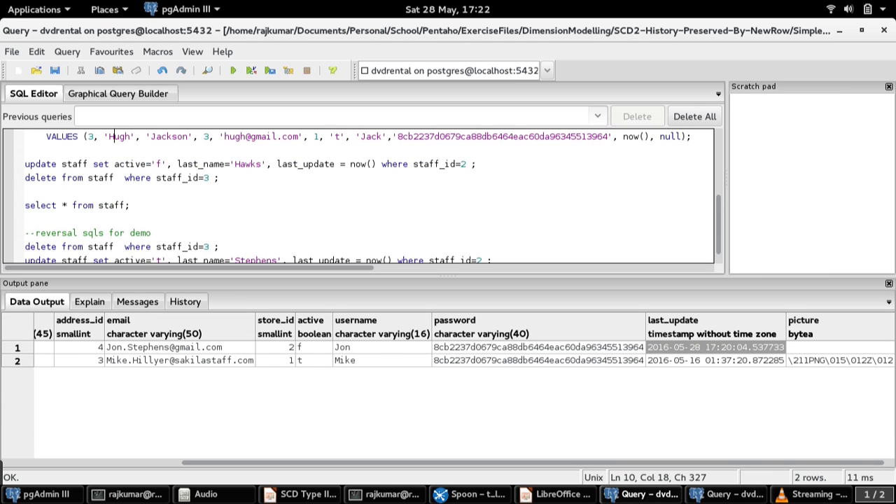
{"action": "key", "text": "Home"}
{"action": "key", "text": "shift+Down"}
{"action": "key", "text": "shift+Down"}
{"action": "key", "text": "shift+Down"}
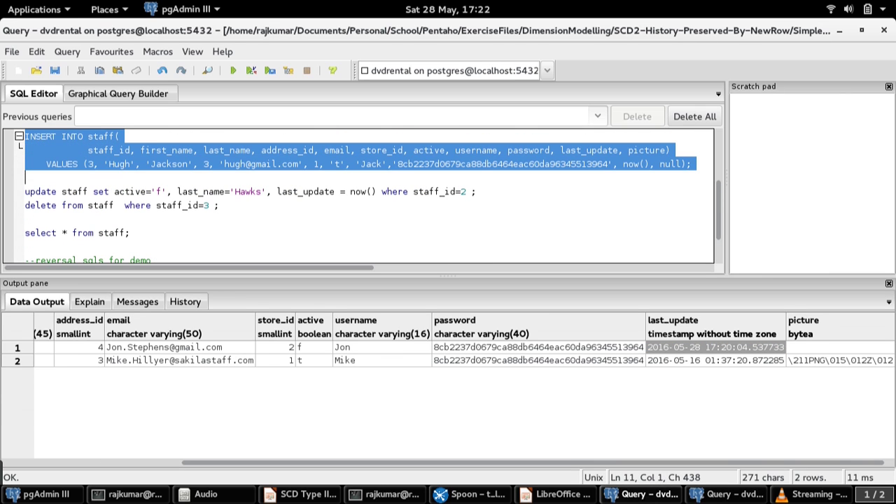
{"action": "key", "text": "F5"}
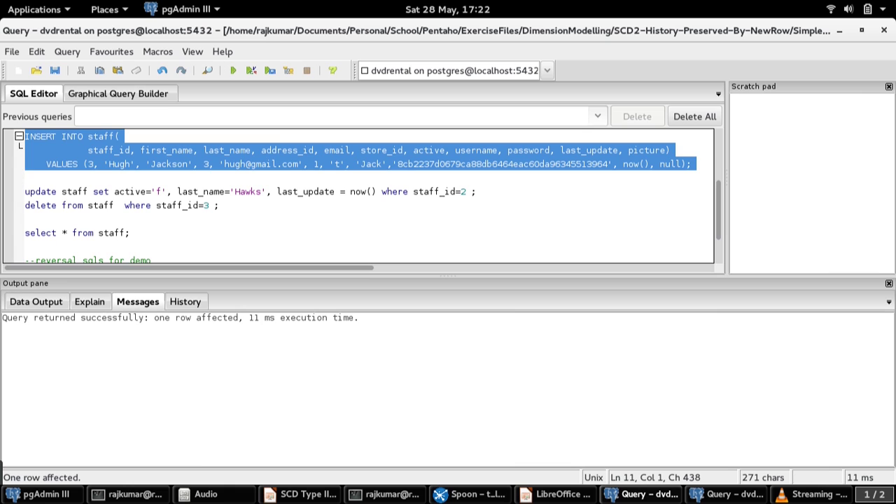
Step: Run select * from staff again and examine the staff_id 3 row from staff_id through email
{"action": "key", "text": "Down"}
{"action": "key", "text": "Down"}
{"action": "key", "text": "Down"}
{"action": "key", "text": "Down"}
{"action": "key", "text": "Down"}
{"action": "key", "text": "shift+Down"}
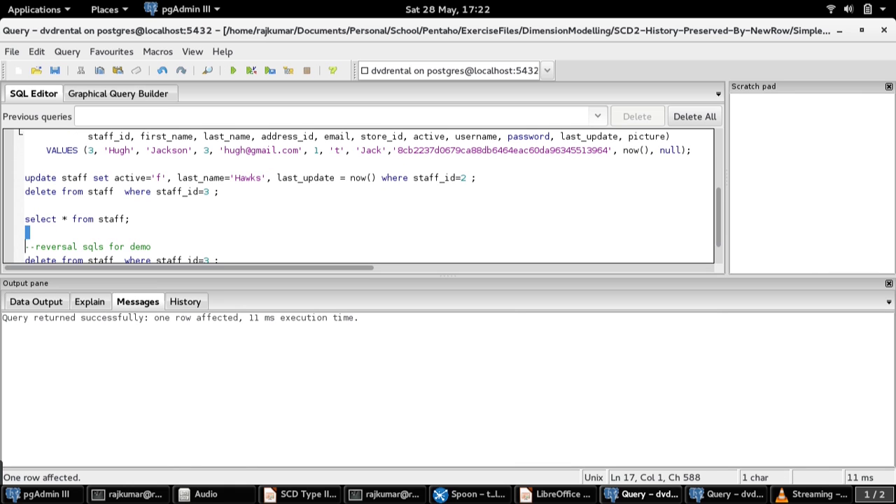
{"action": "key", "text": "shift+Up"}
{"action": "key", "text": "F5"}
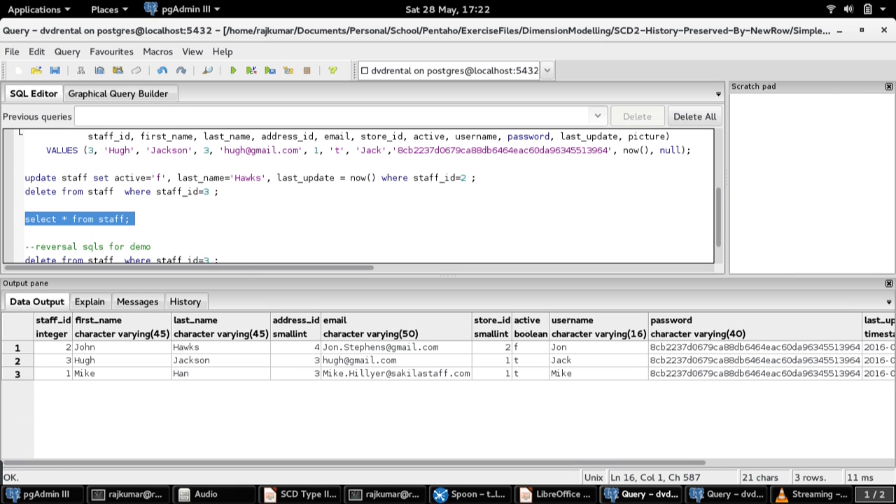
{"action": "left_click", "coordinate": [121, 360]}
{"action": "left_click_drag", "start_coordinate": [53, 360], "coordinate": [396, 360]}
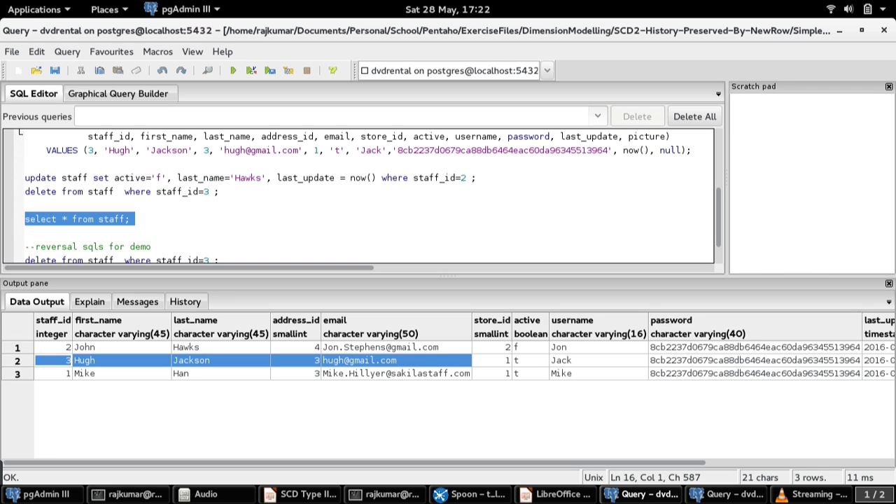
Step: Run t_load_staff_dimension in Spoon to load the new staff_id 3 record, and rerun the dim_staff query in the dvdrental_dm query window
{"action": "left_click", "coordinate": [468, 494]}
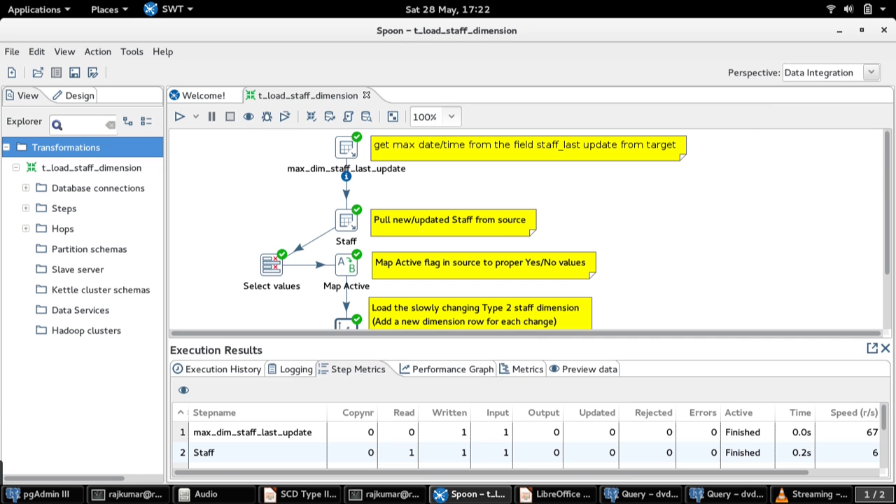
{"action": "left_click", "coordinate": [179, 117]}
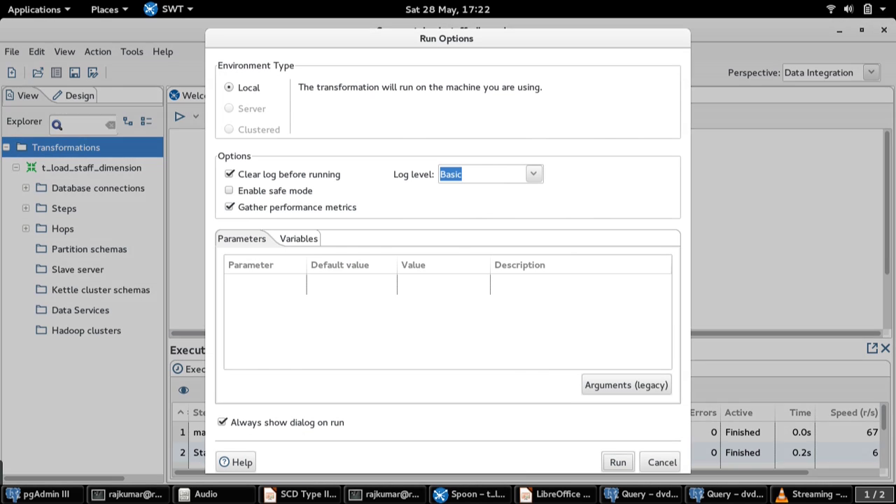
{"action": "left_click", "coordinate": [619, 462]}
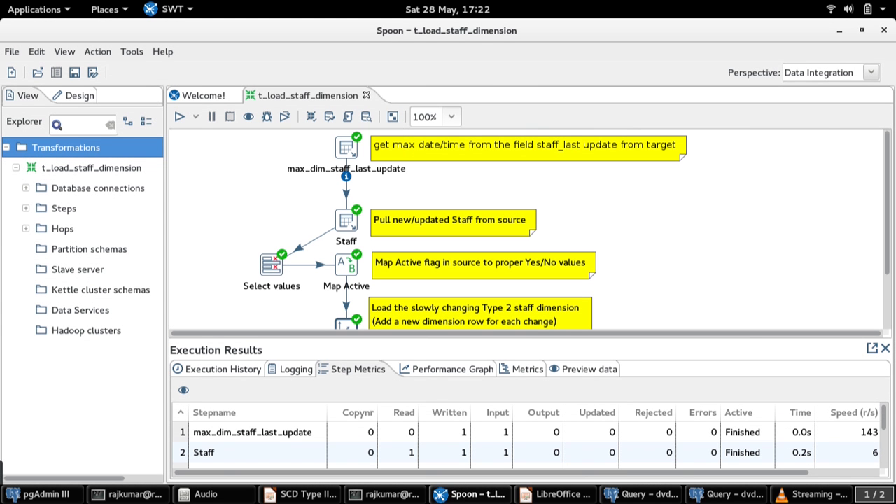
{"action": "left_click", "coordinate": [726, 494]}
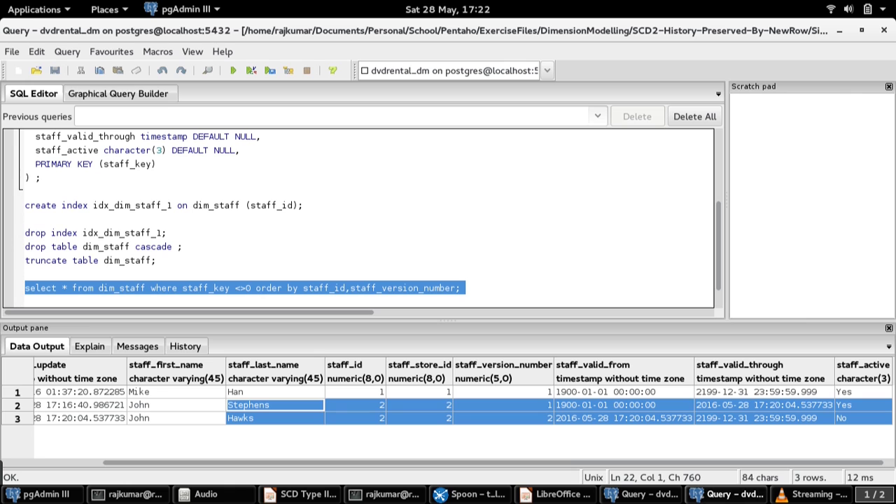
{"action": "key", "text": "F5"}
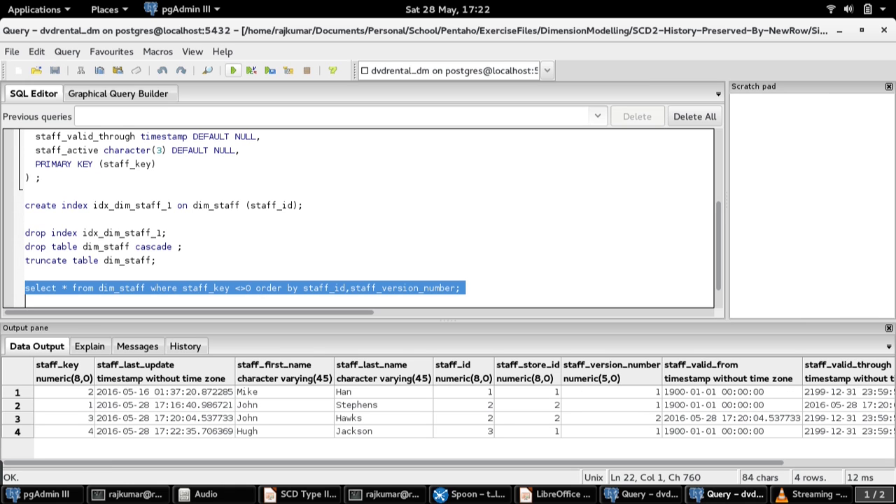
Step: Examine the dim_staff row for staff_id 3 from staff_key through staff_version_number
{"action": "left_click", "coordinate": [284, 431]}
{"action": "key", "text": "Left"}
{"action": "key", "text": "Left"}
{"action": "key", "text": "shift+Right"}
{"action": "key", "text": "shift+Right"}
{"action": "key", "text": "shift+Right"}
{"action": "key", "text": "shift+Right"}
{"action": "key", "text": "shift+Right"}
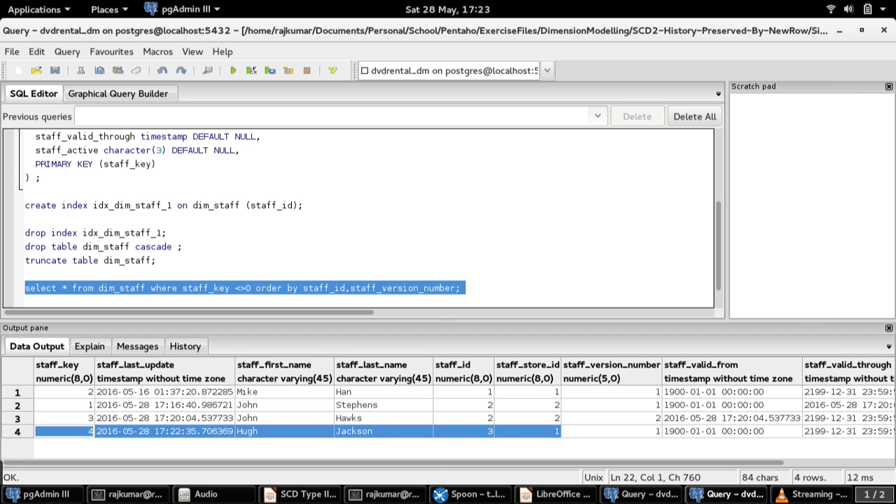
{"action": "left_click_drag", "start_coordinate": [528, 431], "coordinate": [609, 432]}
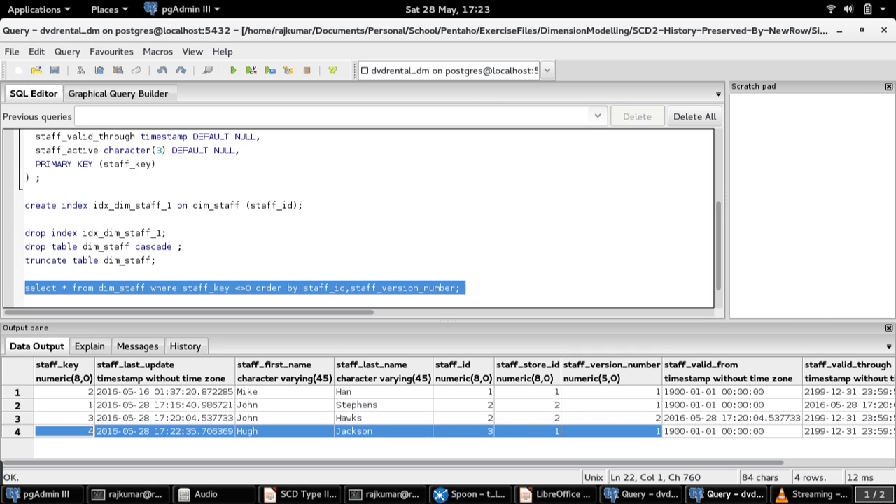
Step: Check the staff_valid_from and staff_valid_through values of the staff_id 3 row
{"action": "left_click", "coordinate": [464, 431]}
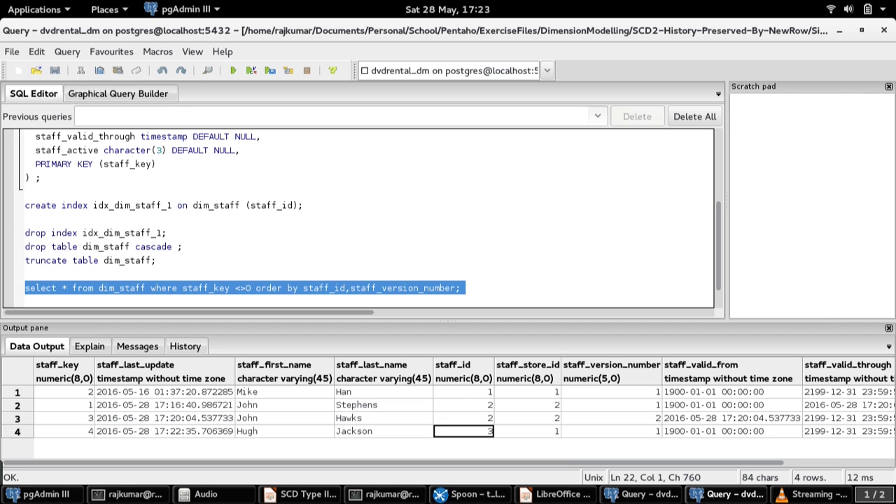
{"action": "key", "text": "Right"}
{"action": "key", "text": "Right"}
{"action": "key", "text": "Right"}
{"action": "key", "text": "Right"}
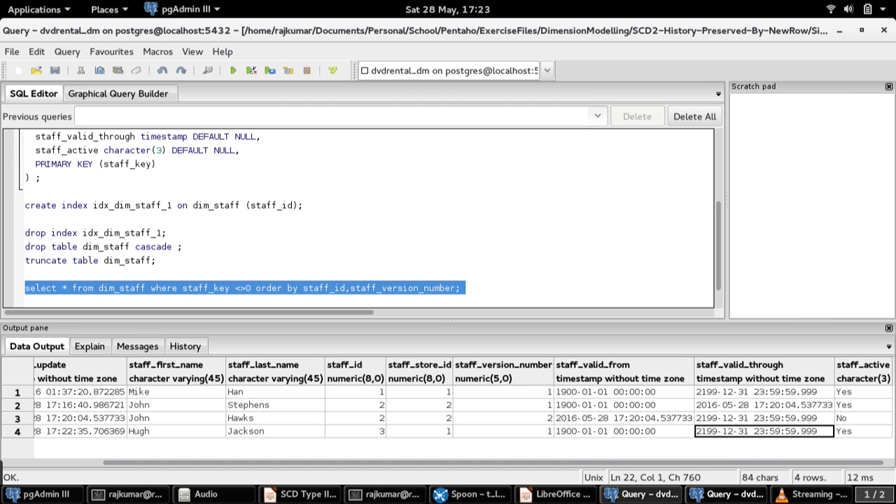
Step: In the dvdrental query window, run delete from staff where staff_id=3
{"action": "left_click", "coordinate": [645, 494]}
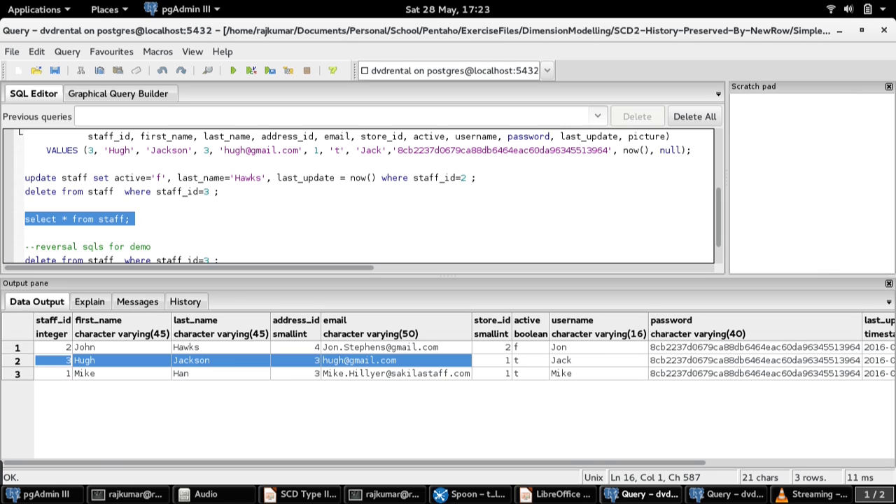
{"action": "triple_click", "coordinate": [221, 191]}
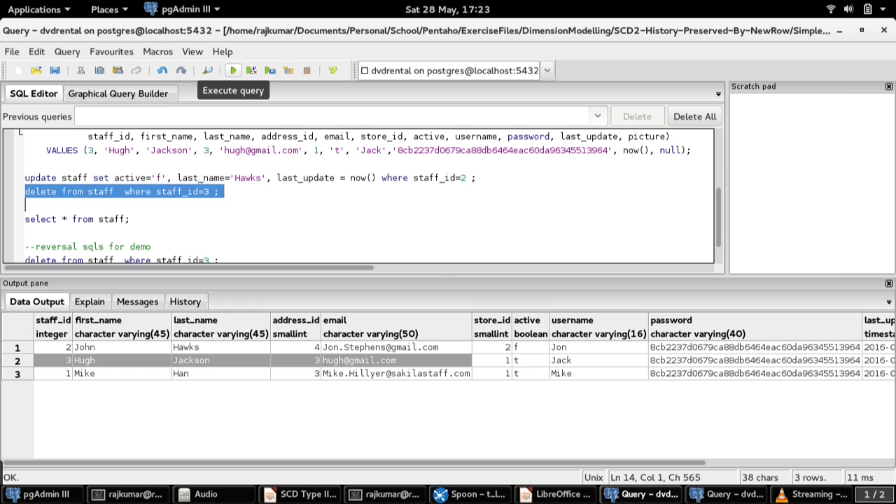
{"action": "left_click", "coordinate": [233, 70]}
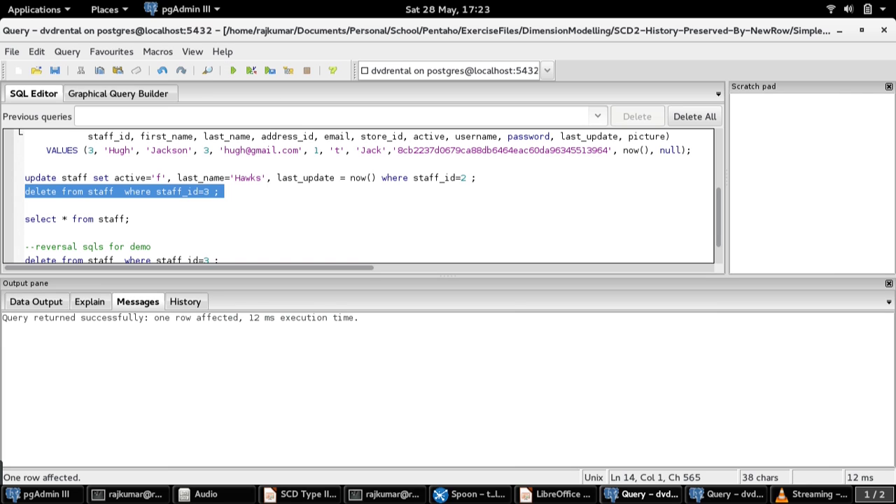
Step: Run select * from staff in the dvdrental query window to list the source staff rows
{"action": "key", "text": "Down"}
{"action": "key", "text": "shift+Down"}
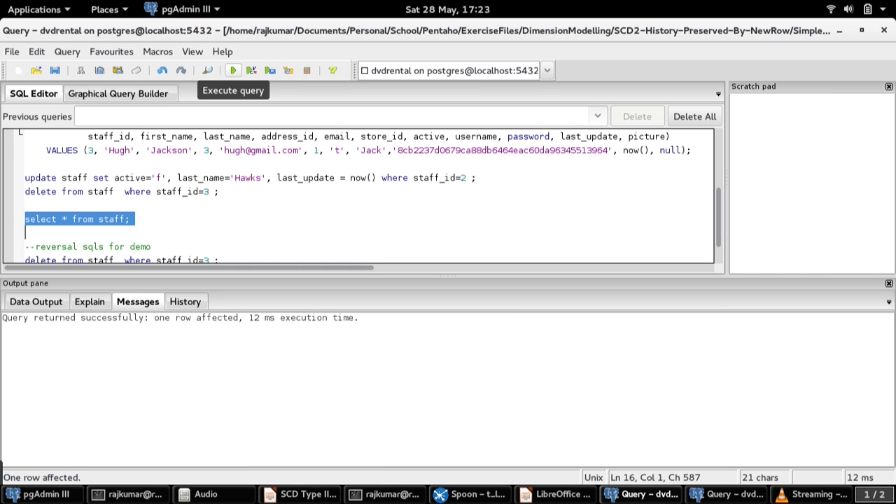
{"action": "left_click", "coordinate": [233, 70]}
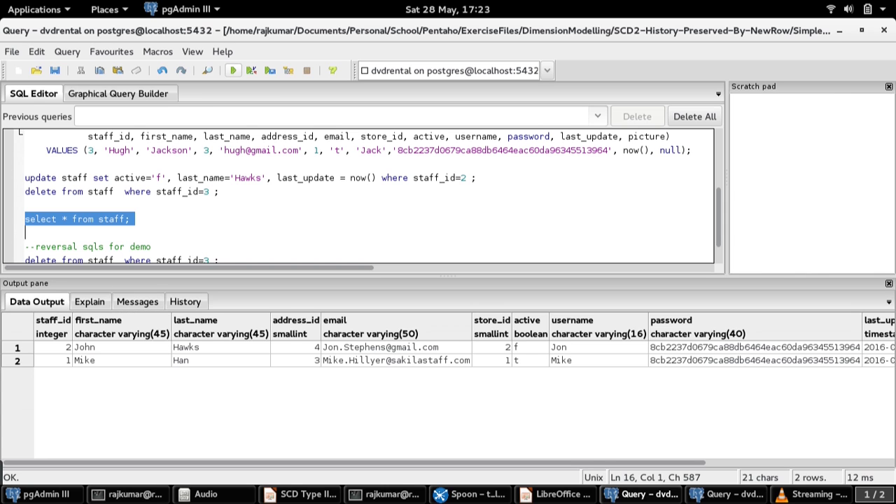
Step: Examine the staff_id, first_name and last_name values of the rows left in the source staff table
{"action": "left_click", "coordinate": [221, 359]}
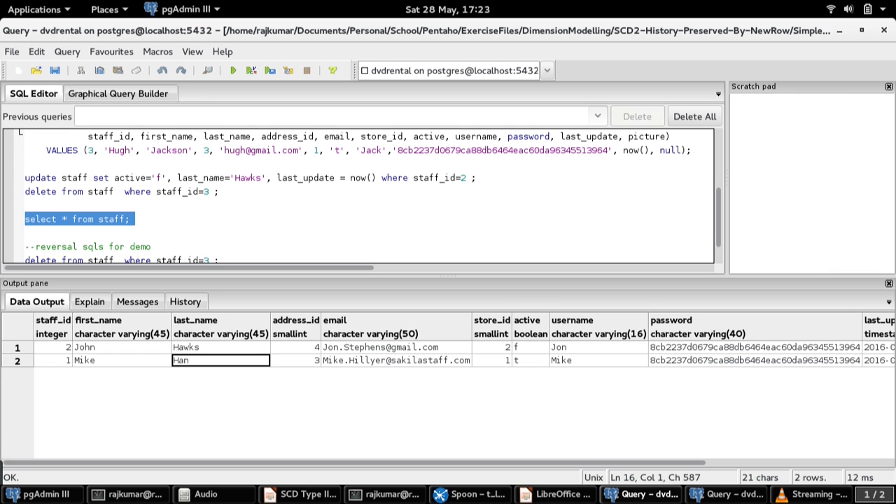
{"action": "left_click", "coordinate": [121, 360]}
{"action": "left_click", "coordinate": [53, 346]}
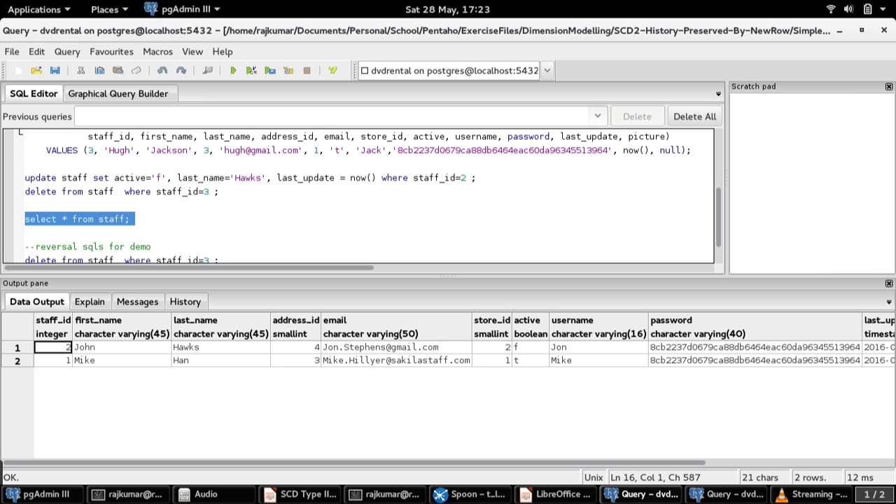
{"action": "left_click_drag", "start_coordinate": [53, 346], "coordinate": [52, 360]}
{"action": "key", "text": "shift+Right"}
{"action": "key", "text": "shift+Right"}
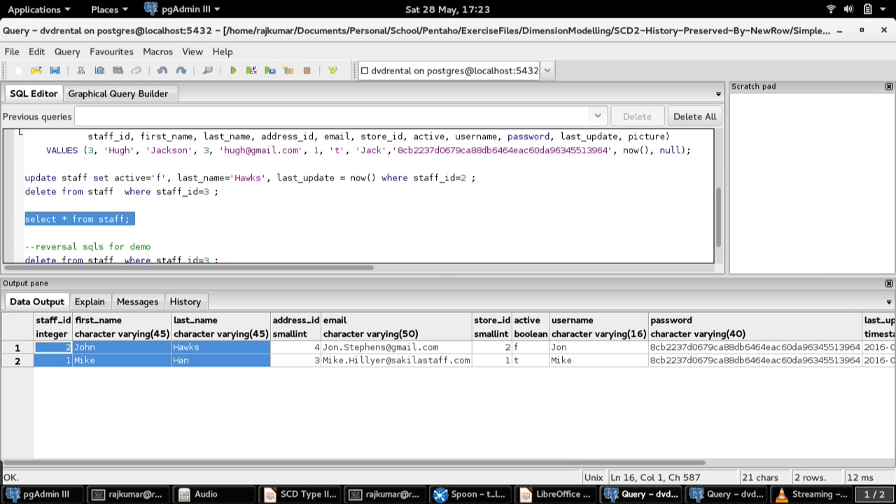
{"action": "key", "text": "shift+Left"}
{"action": "key", "text": "shift+Left"}
{"action": "left_click", "coordinate": [121, 348]}
{"action": "left_click", "coordinate": [121, 360]}
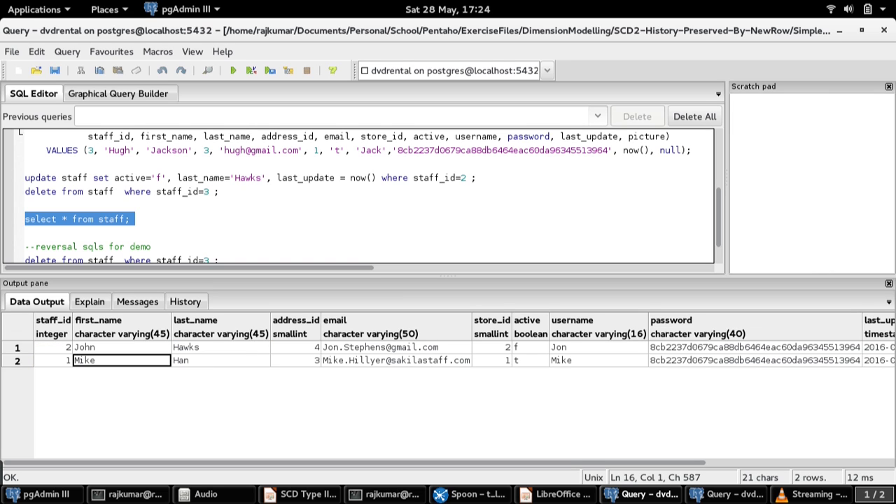
Step: Run t_load_staff_dimension in Spoon after the source deletion, and rerun the dim_staff query in the dvdrental_dm query window
{"action": "left_click", "coordinate": [468, 495]}
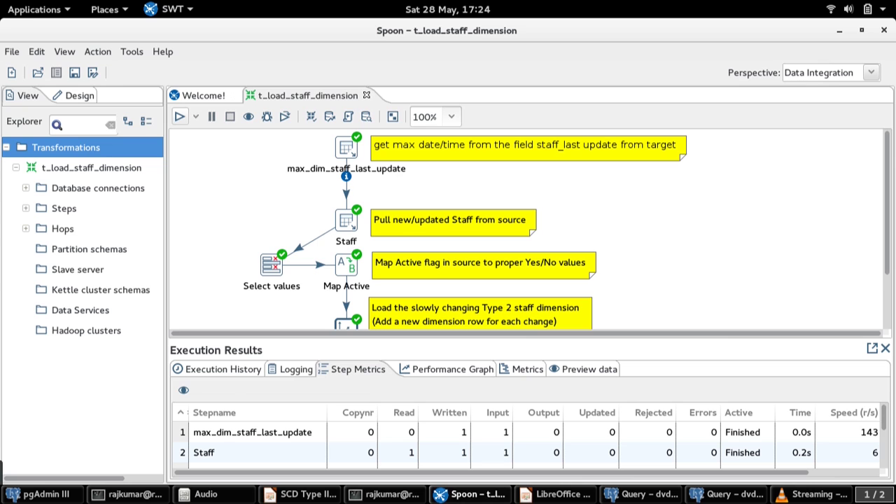
{"action": "left_click", "coordinate": [179, 116]}
{"action": "left_click", "coordinate": [618, 462]}
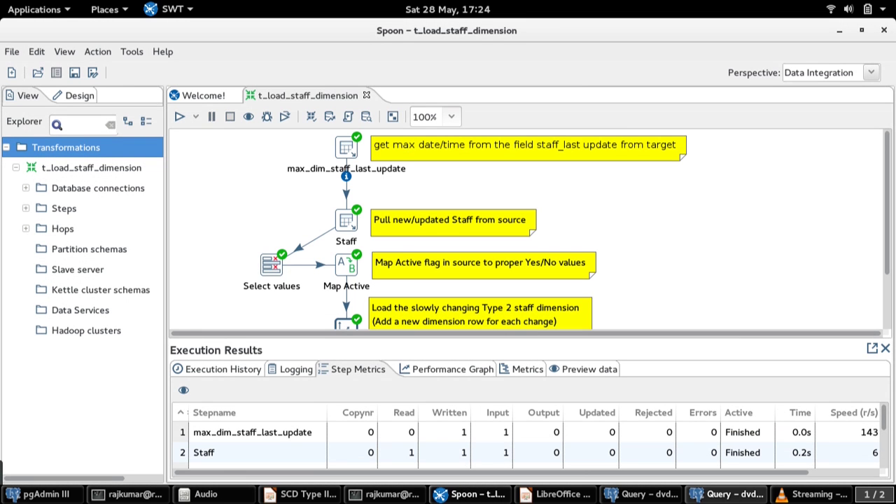
{"action": "left_click", "coordinate": [728, 494]}
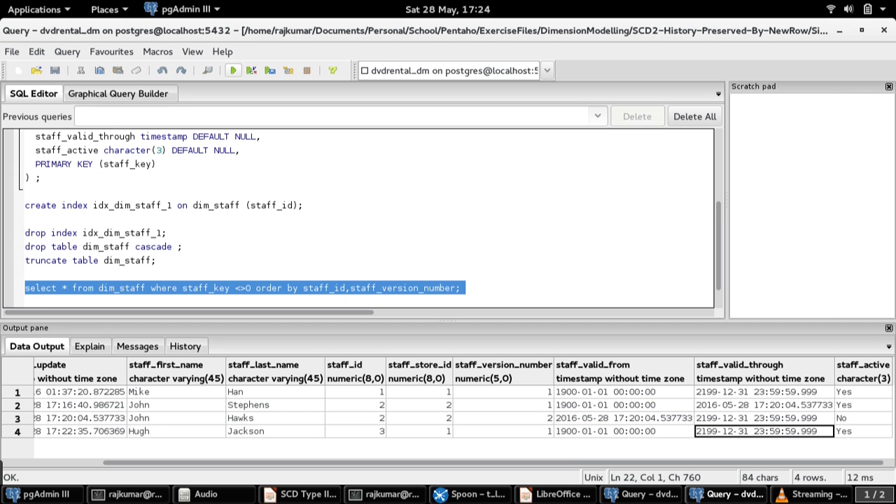
{"action": "left_click", "coordinate": [232, 70]}
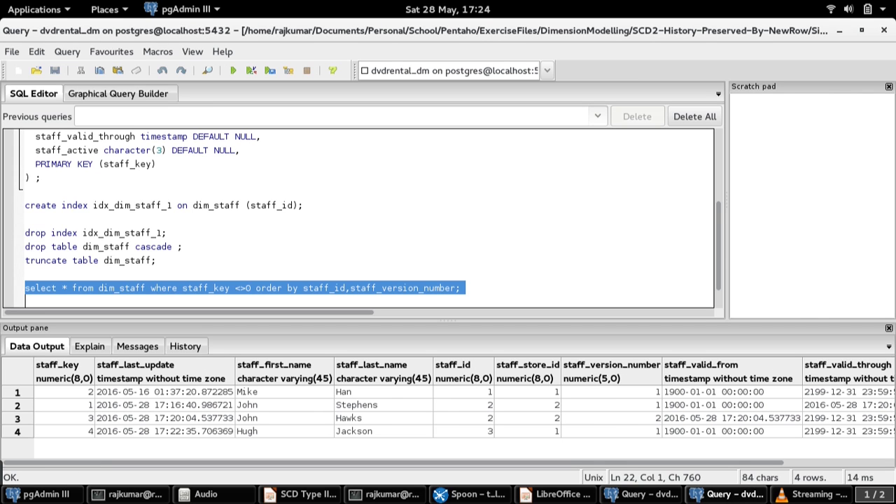
Step: Examine the dim_staff row of the deleted staff_id 3 record across its columns, including staff_valid_from and staff_valid_through
{"action": "left_click", "coordinate": [383, 431]}
{"action": "left_click", "coordinate": [284, 431]}
{"action": "left_click", "coordinate": [164, 431]}
{"action": "key", "text": "Left"}
{"action": "key", "text": "Right"}
{"action": "key", "text": "Right"}
{"action": "key", "text": "Right"}
{"action": "key", "text": "Right"}
{"action": "key", "text": "Right"}
{"action": "key", "text": "Right"}
{"action": "key", "text": "Right"}
{"action": "key", "text": "Right"}
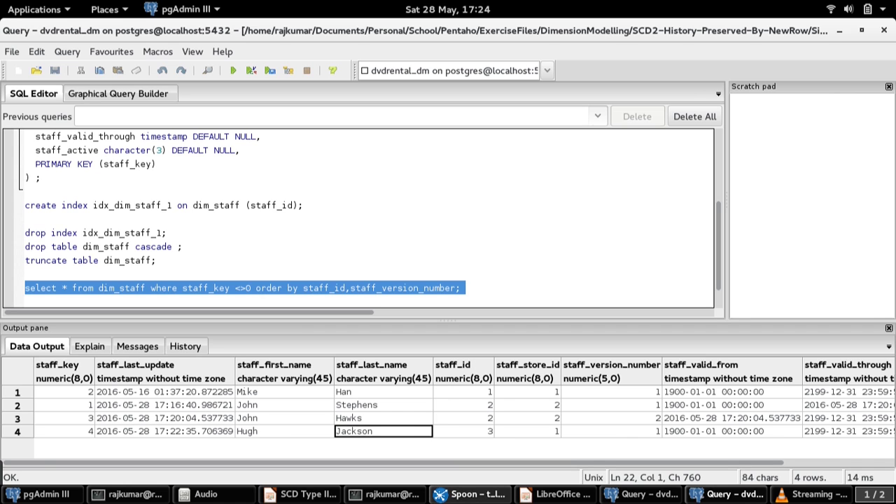
{"action": "key", "text": "Left"}
{"action": "key", "text": "Right"}
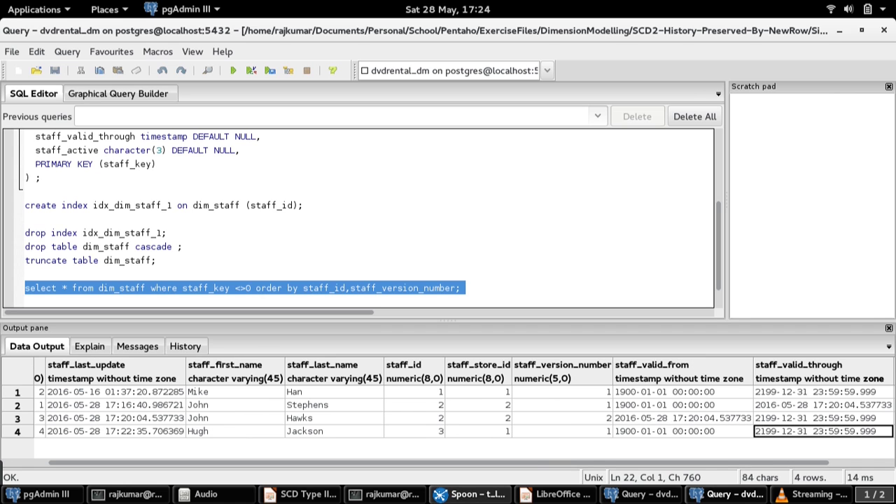
{"action": "key", "text": "Left"}
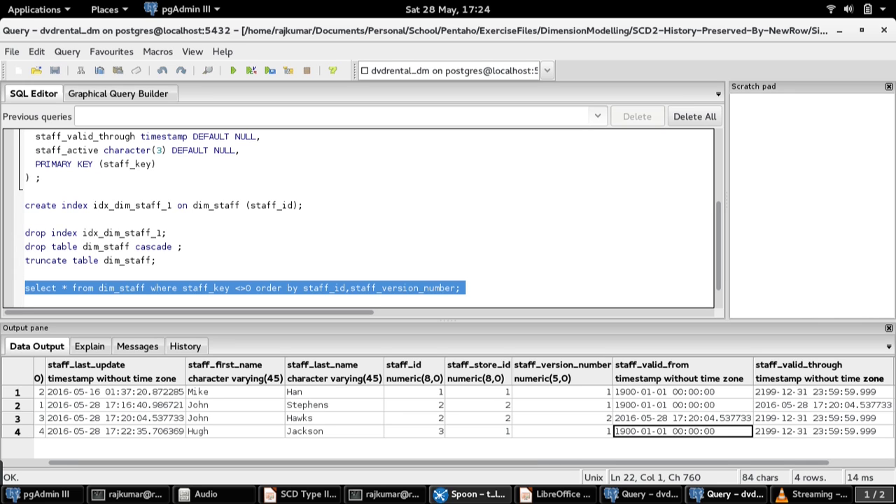